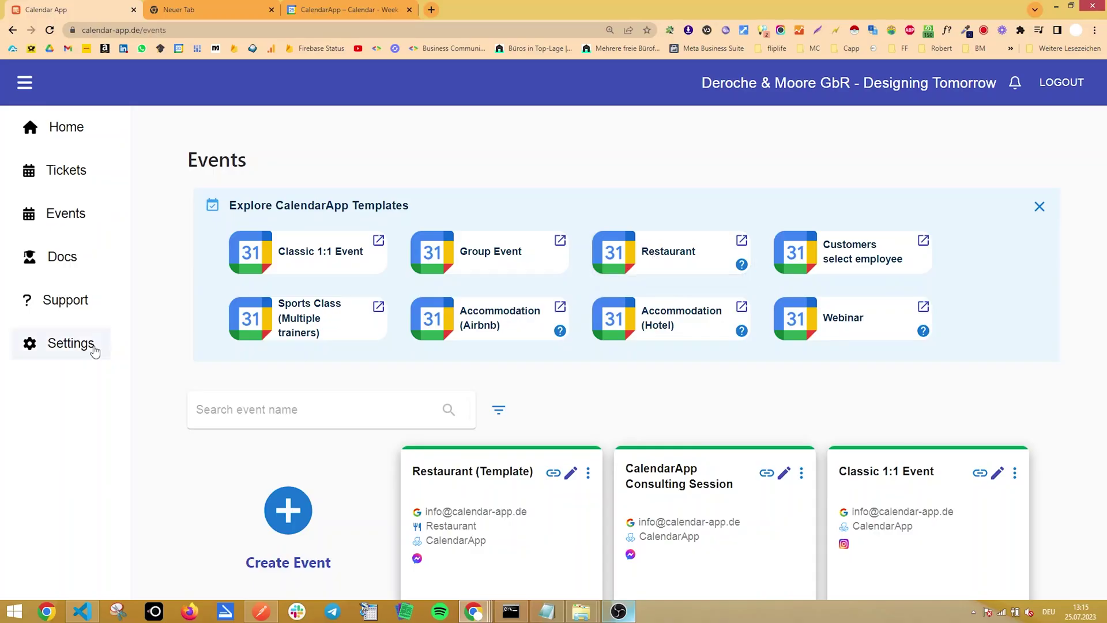
# - Create a new event from the Restaurant template and copy its Messenger booking link
pyautogui.click(643, 261)
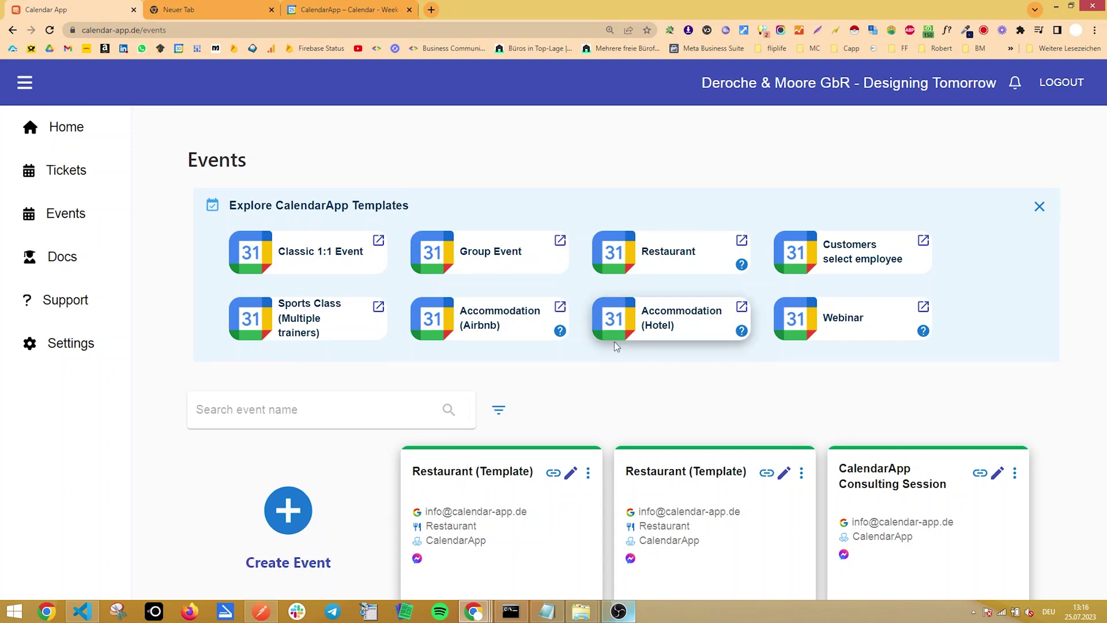
pyautogui.scroll(-1, 617, 346)
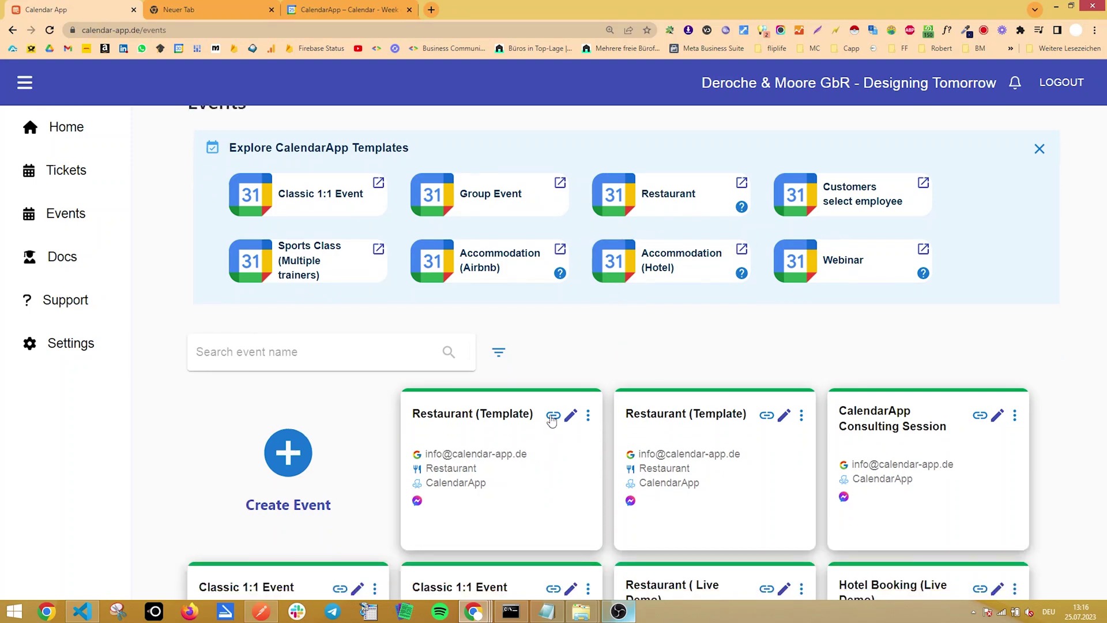
pyautogui.click(553, 416)
pyautogui.click(519, 478)
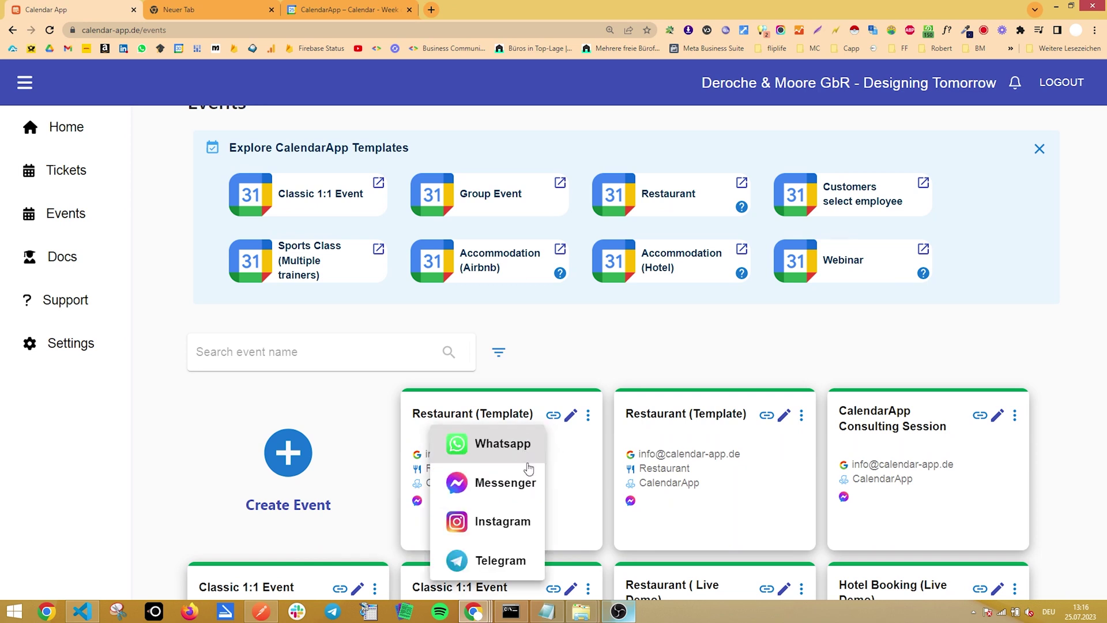
pyautogui.click(522, 487)
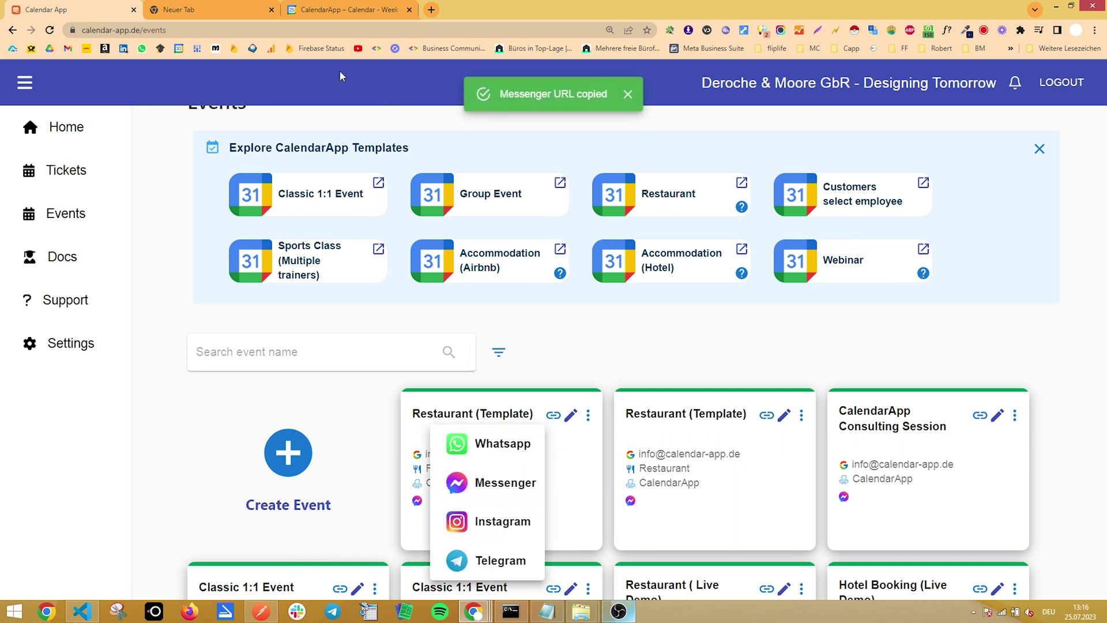
# - Load the copied Messenger link in a new tab to view the July 2023 booking calendar
pyautogui.click(211, 6)
pyautogui.click(265, 32)
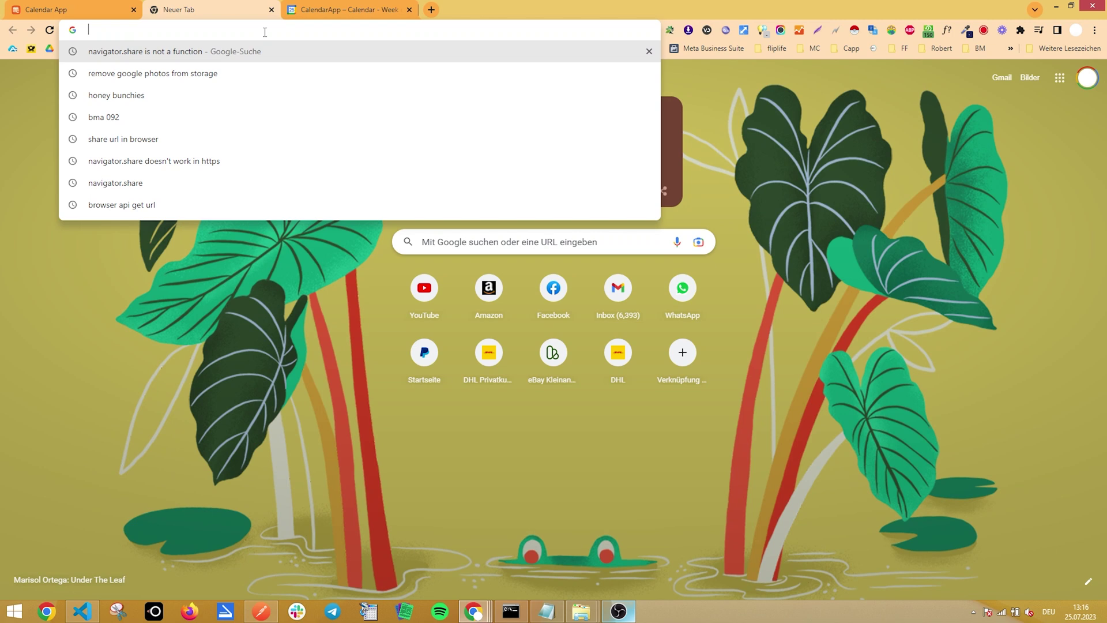
pyautogui.hotkey('ctrl', 'v')
pyautogui.press('Return')
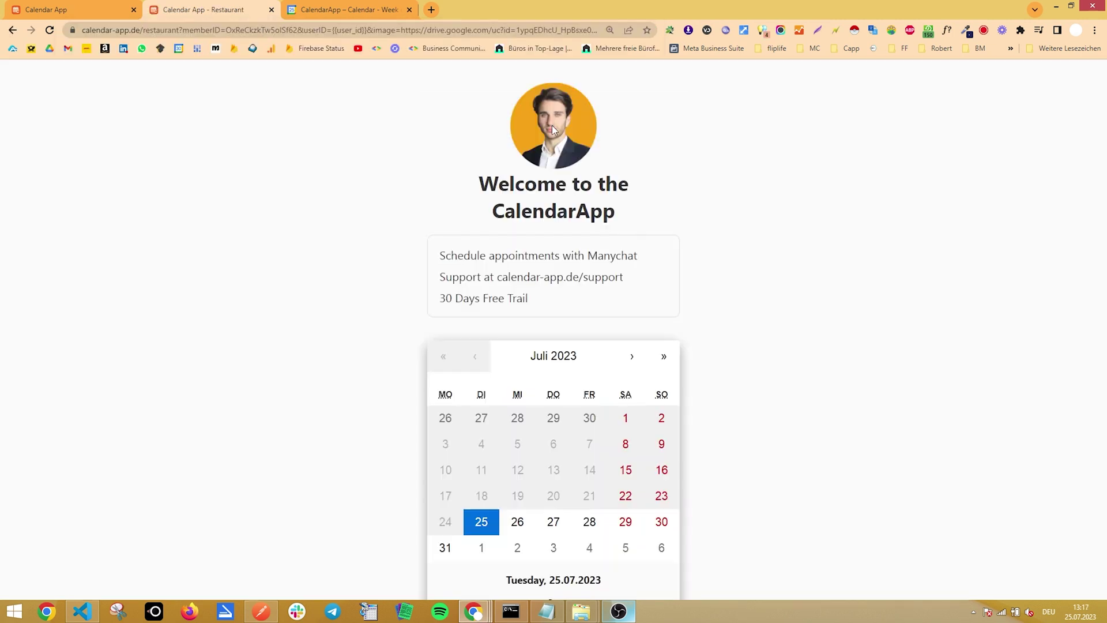
pyautogui.hotkey('ctrl', '1')
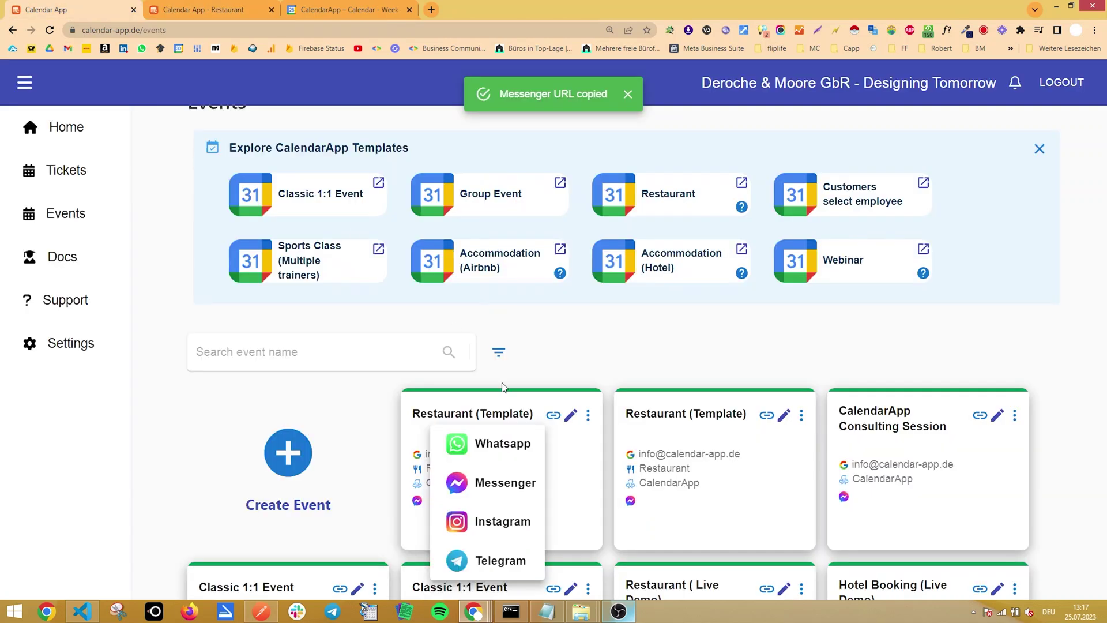
# - Open the restaurant event's demo calendar and replace its picture with the orange calendar logo
pyautogui.click(588, 417)
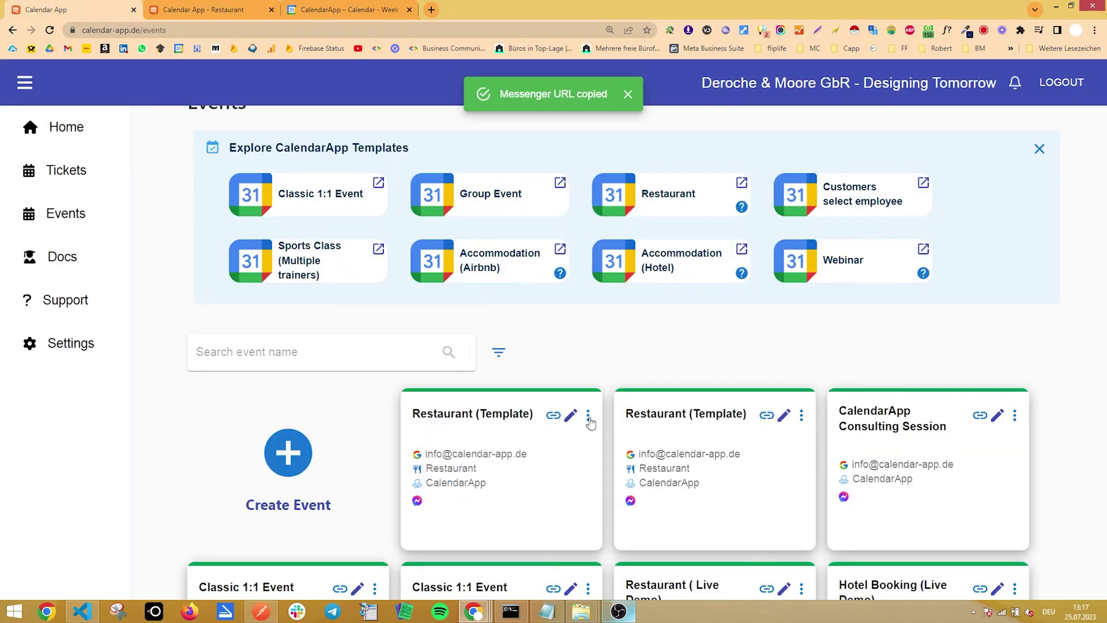
pyautogui.click(588, 416)
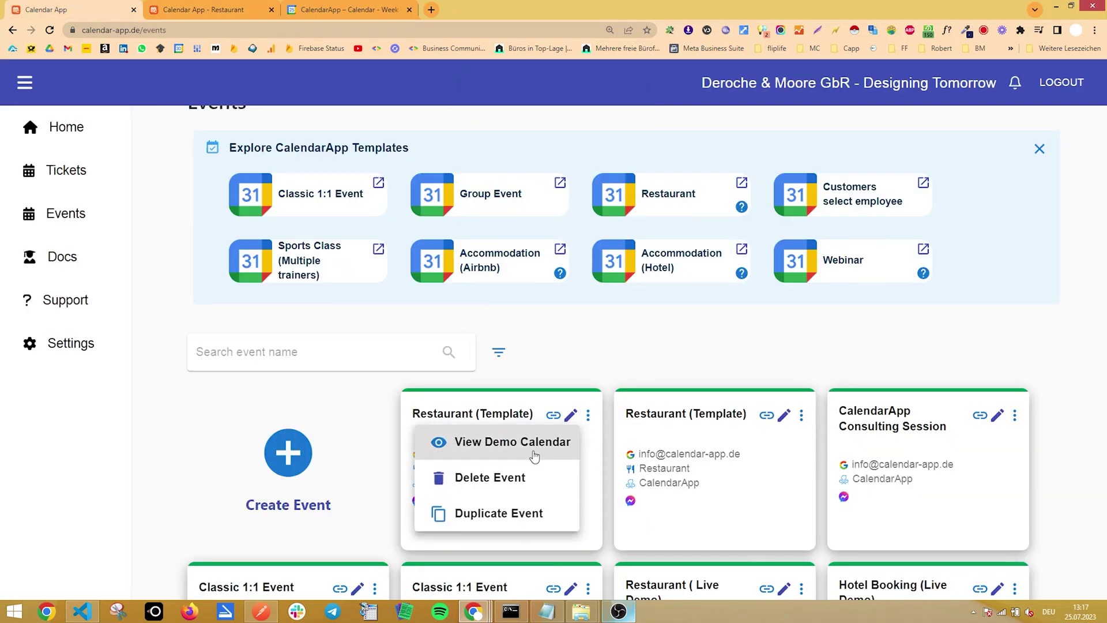
pyautogui.click(535, 456)
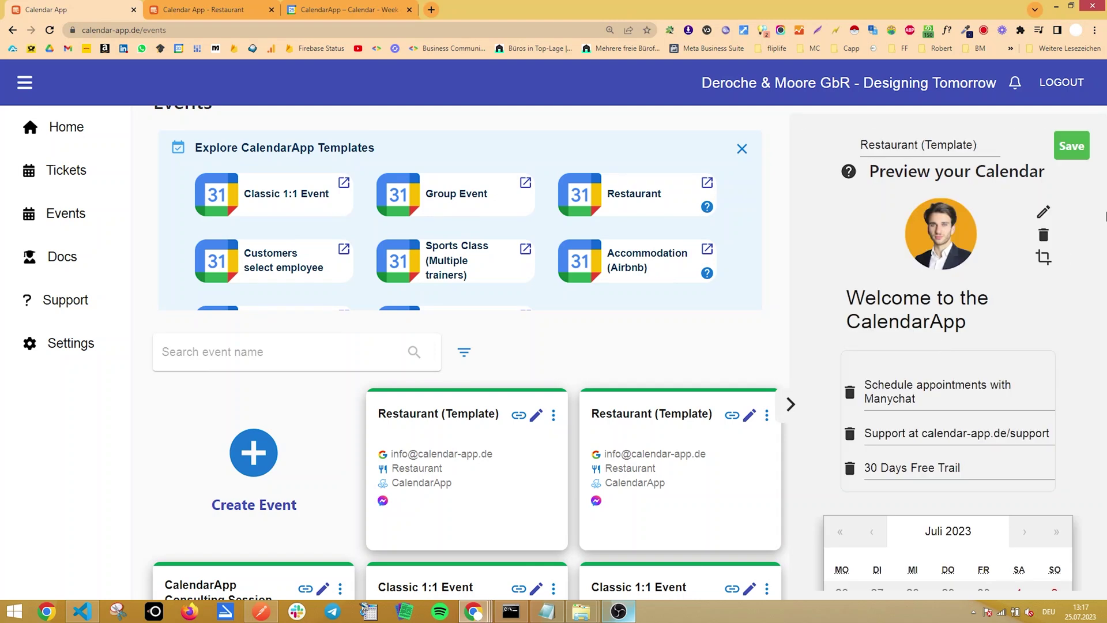
pyautogui.click(1044, 213)
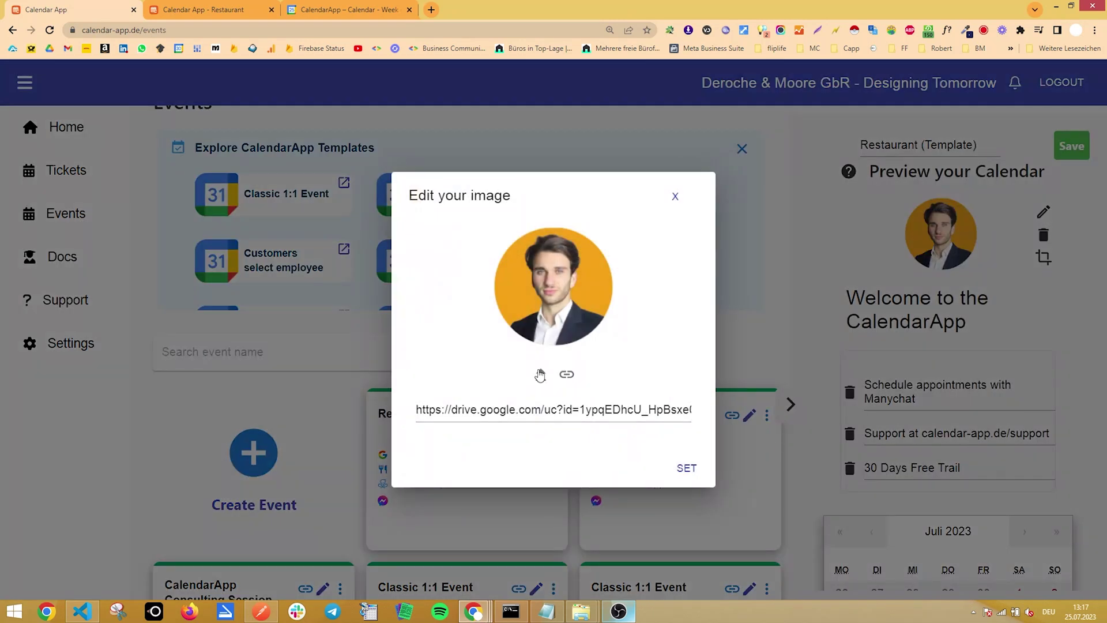
pyautogui.click(540, 375)
pyautogui.click(455, 415)
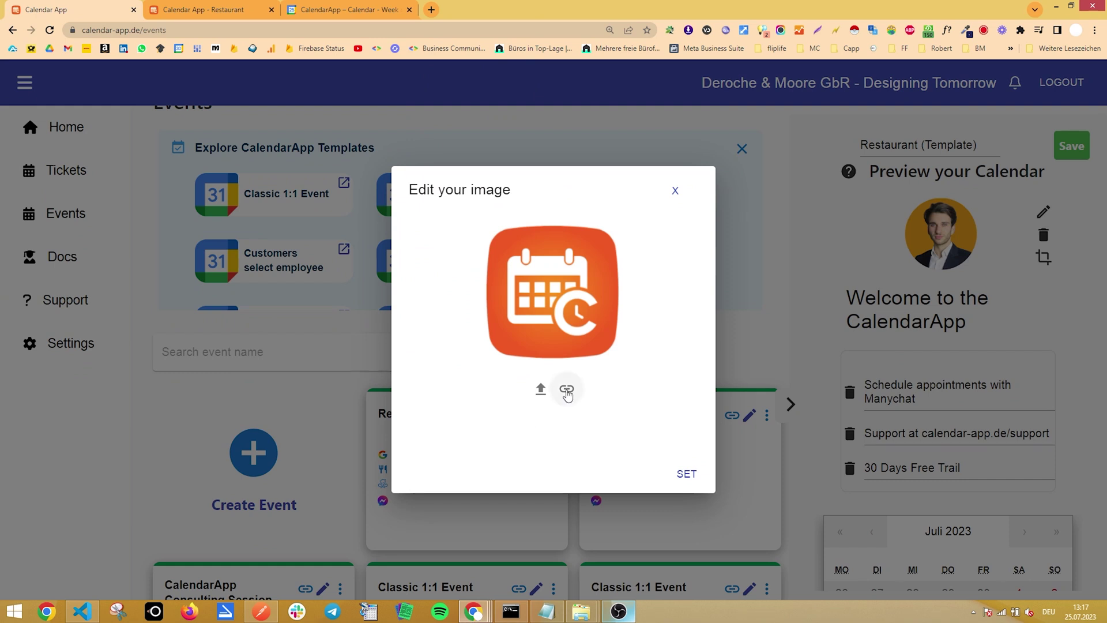
pyautogui.click(680, 473)
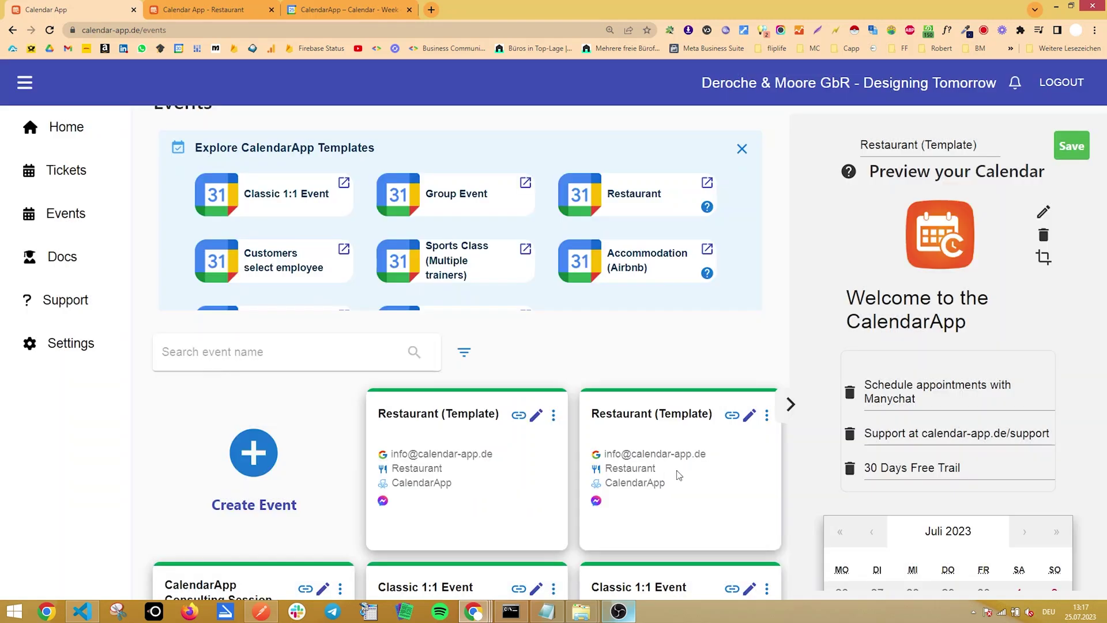
# - Retype the welcome heading, add the burger tagline and 'TUE - SUN 1PM - 10PM', and delete the trial line
pyautogui.tripleClick(983, 307)
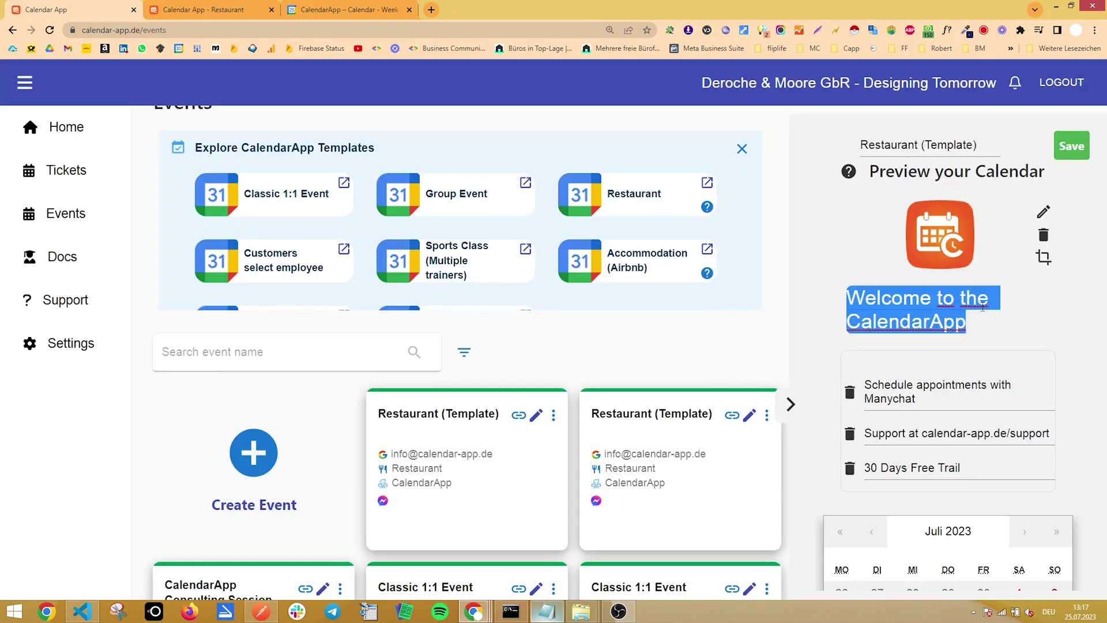
pyautogui.hotkey('ctrl', 'v')
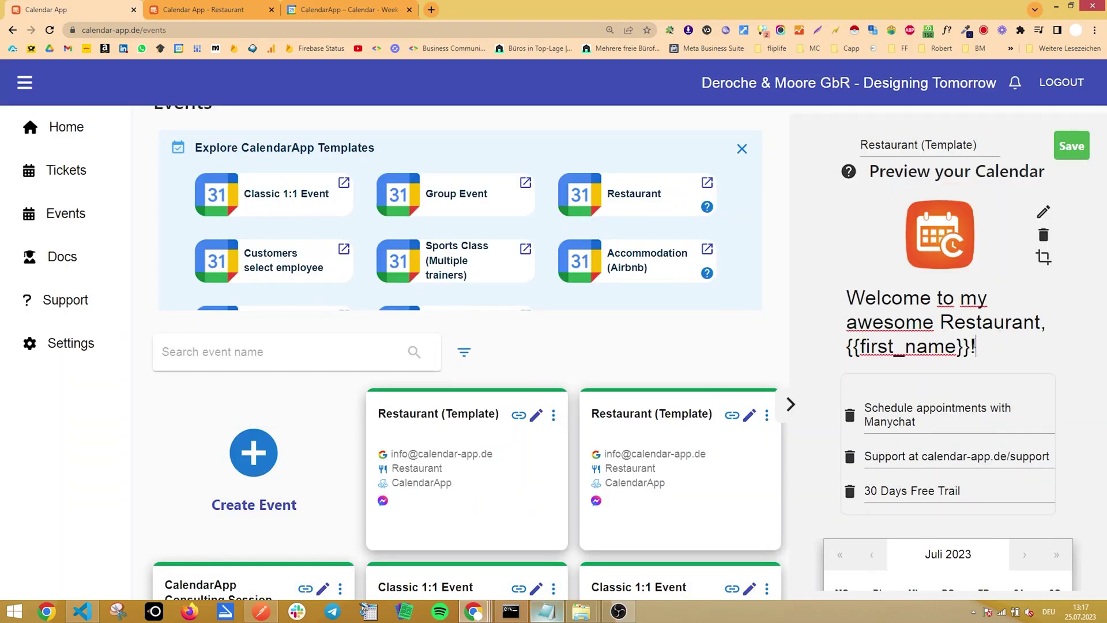
pyautogui.moveTo(972, 346); pyautogui.dragTo(850, 345)
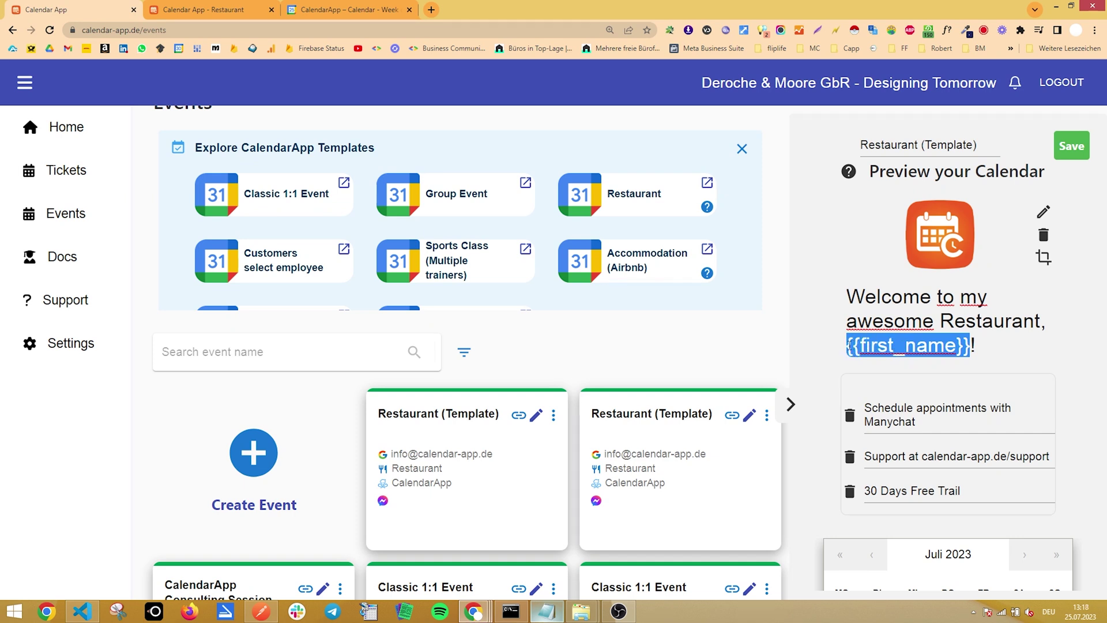
pyautogui.tripleClick(994, 414)
pyautogui.hotkey('ctrl', 'v')
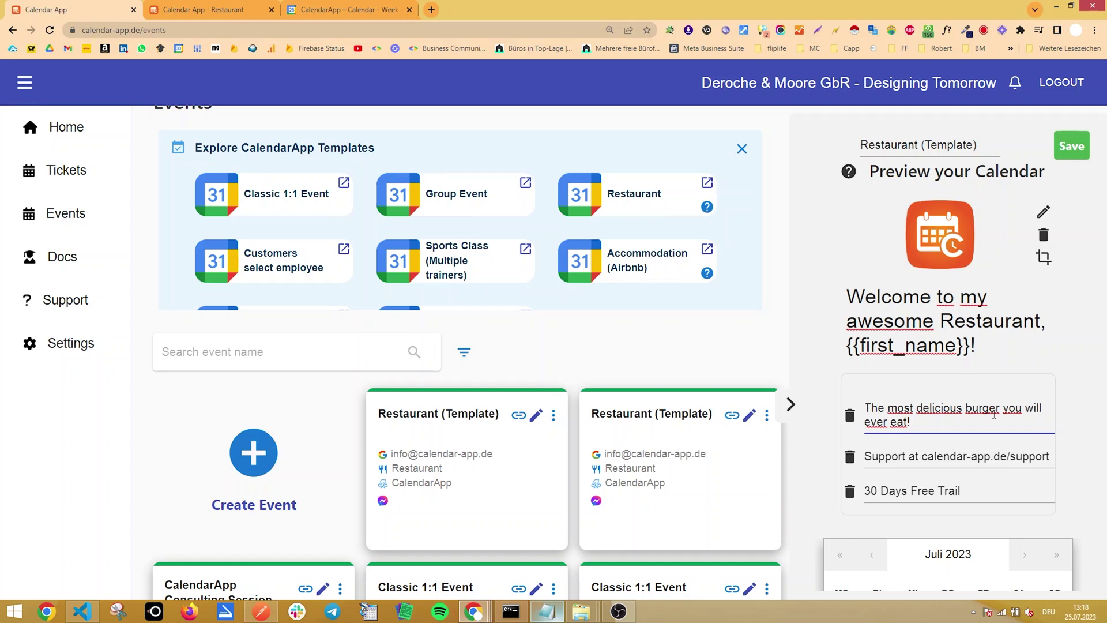
pyautogui.scroll(-1, 980, 426)
pyautogui.tripleClick(922, 399)
pyautogui.hotkey('ctrl', 'v')
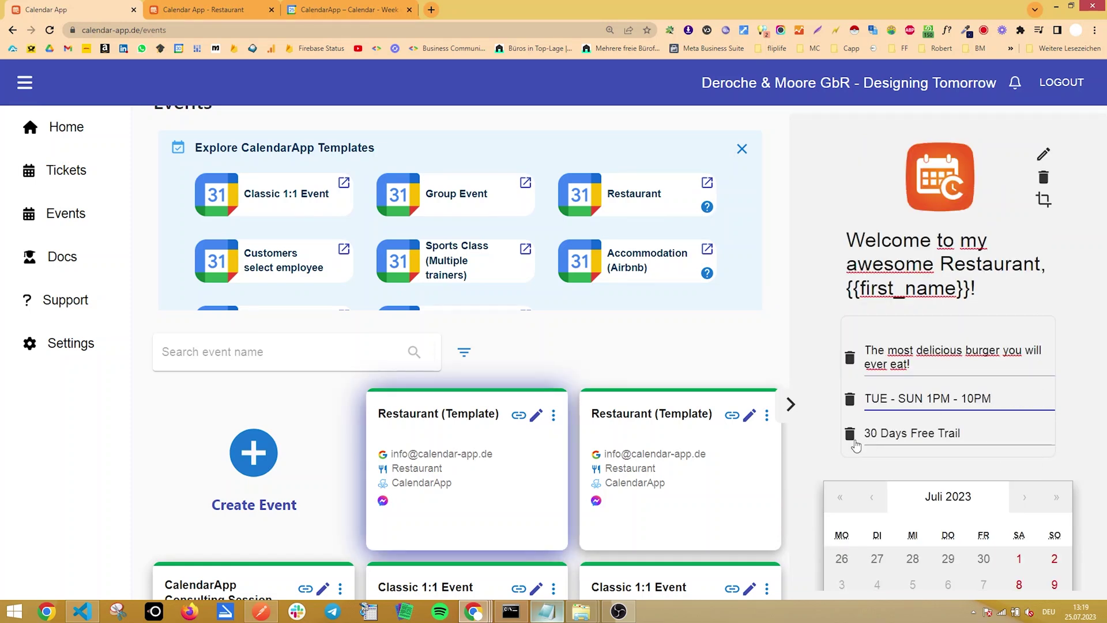
pyautogui.click(854, 436)
pyautogui.scroll(1, 951, 317)
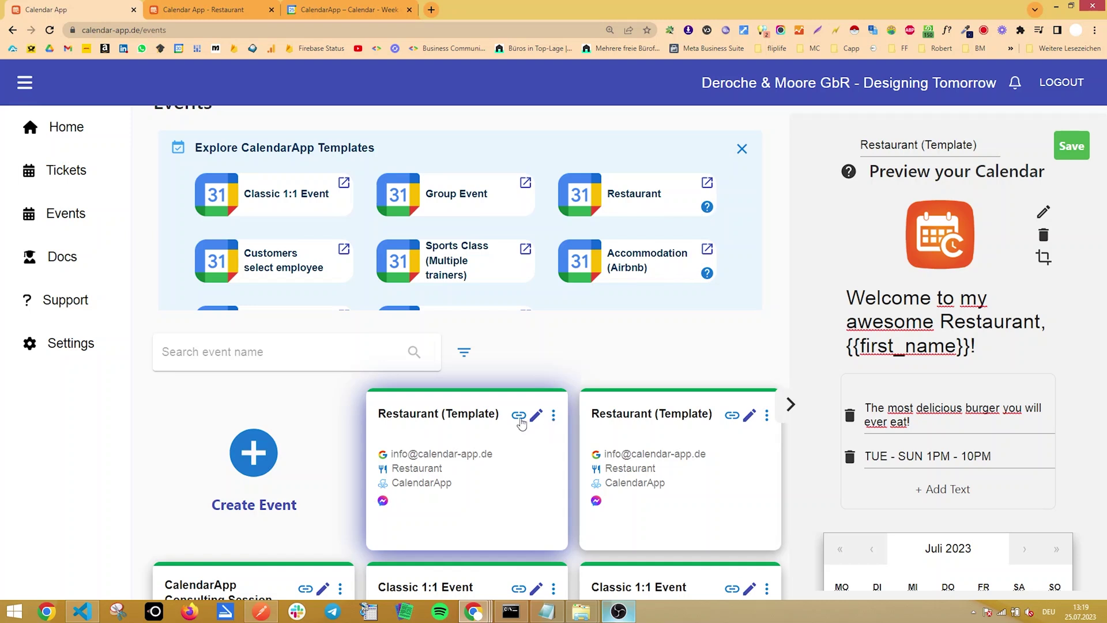
# - Reload the booking page tab with a fresh Messenger link to check the updated page
pyautogui.click(519, 421)
pyautogui.click(456, 442)
pyautogui.click(479, 488)
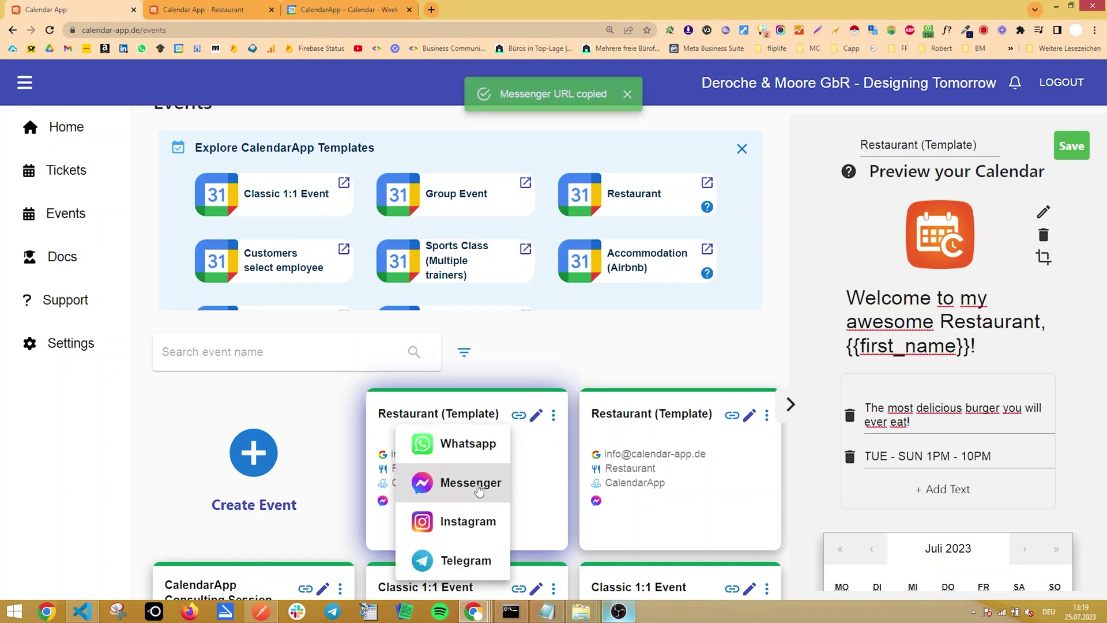
pyautogui.click(228, 10)
pyautogui.click(258, 29)
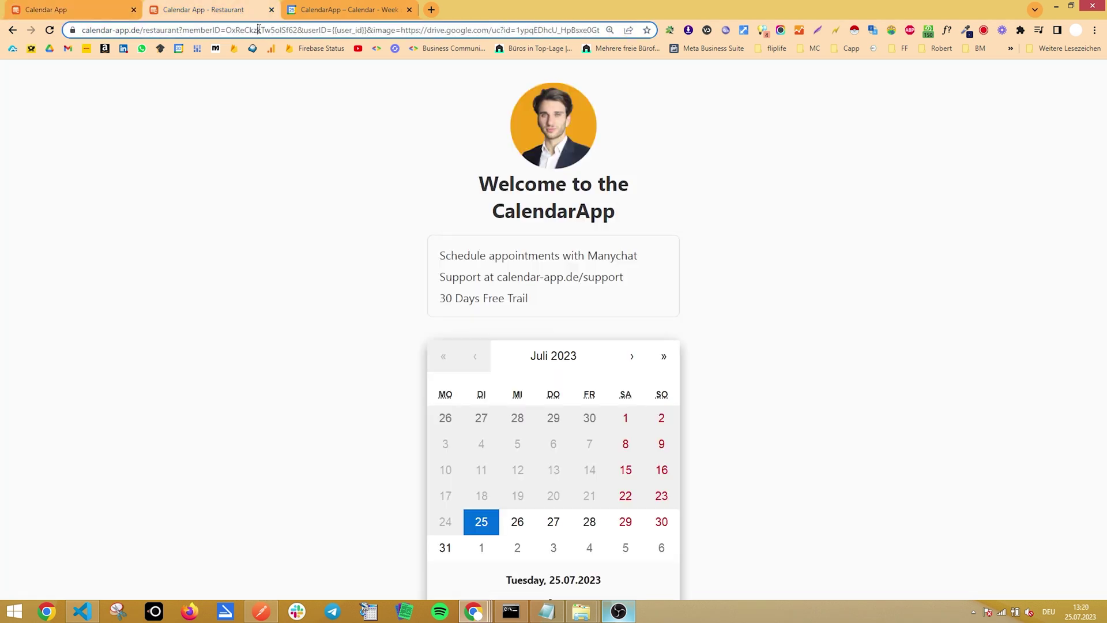
pyautogui.hotkey('ctrl', 'a')
pyautogui.hotkey('ctrl', 'v')
pyautogui.press('Return')
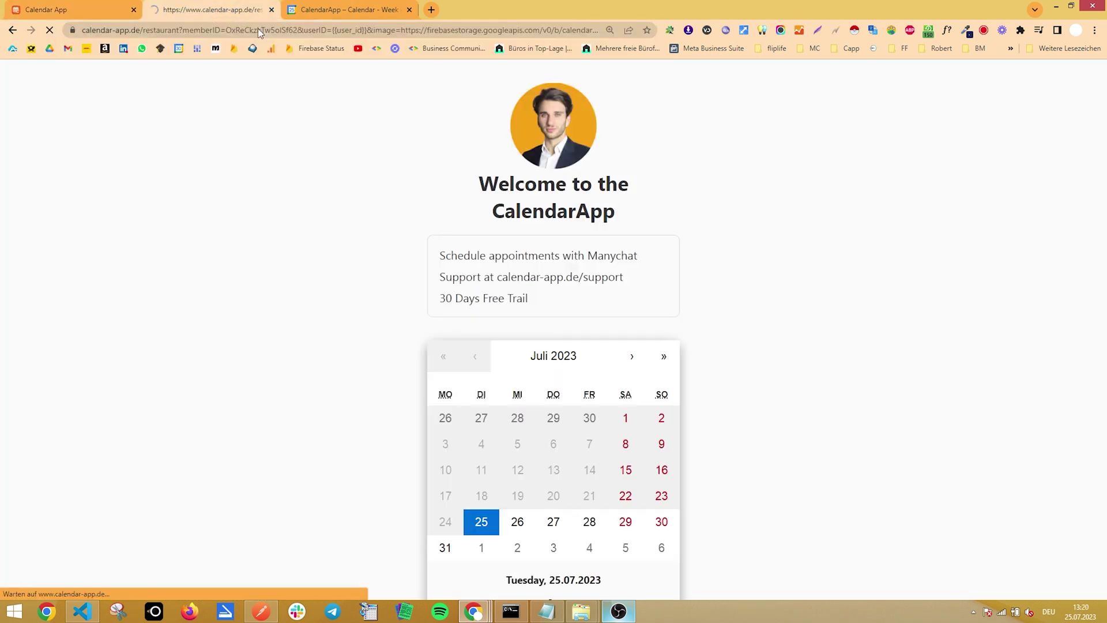
pyautogui.moveTo(668, 218); pyautogui.dragTo(545, 216)
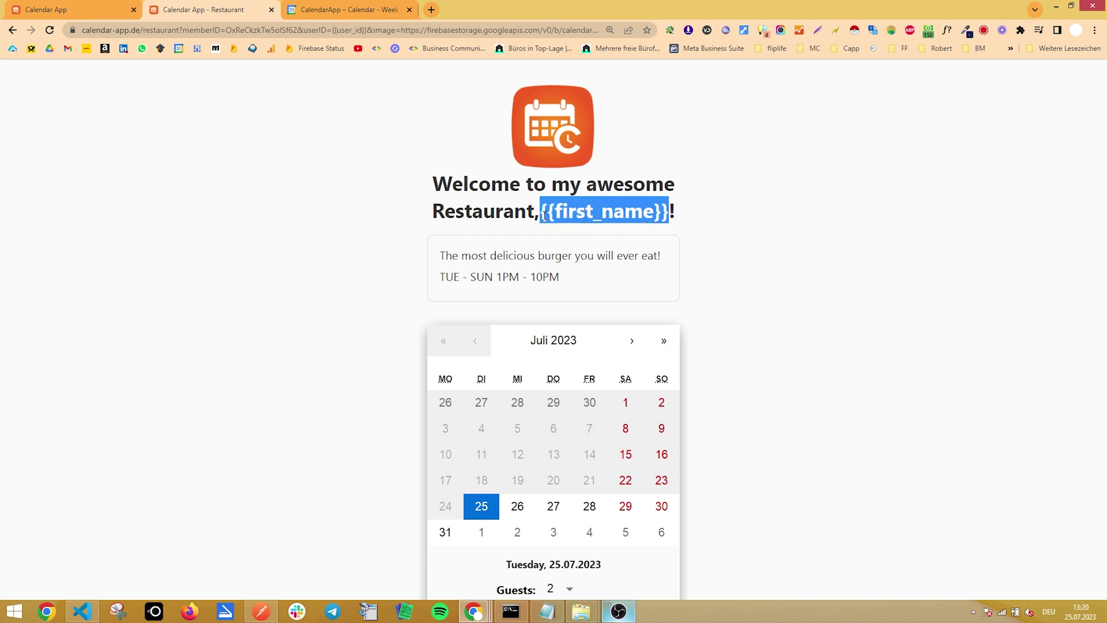
pyautogui.click(703, 335)
# - Glance at the Google Calendar week view, then open the Restaurant event's settings
pyautogui.click(305, 7)
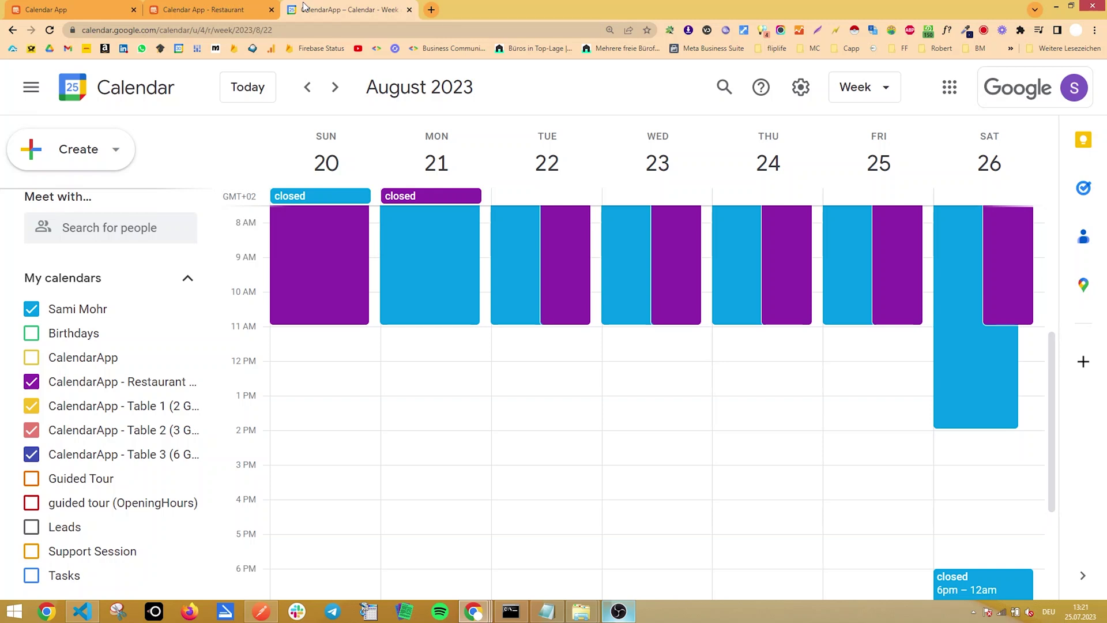
pyautogui.hotkey('ctrl', '1')
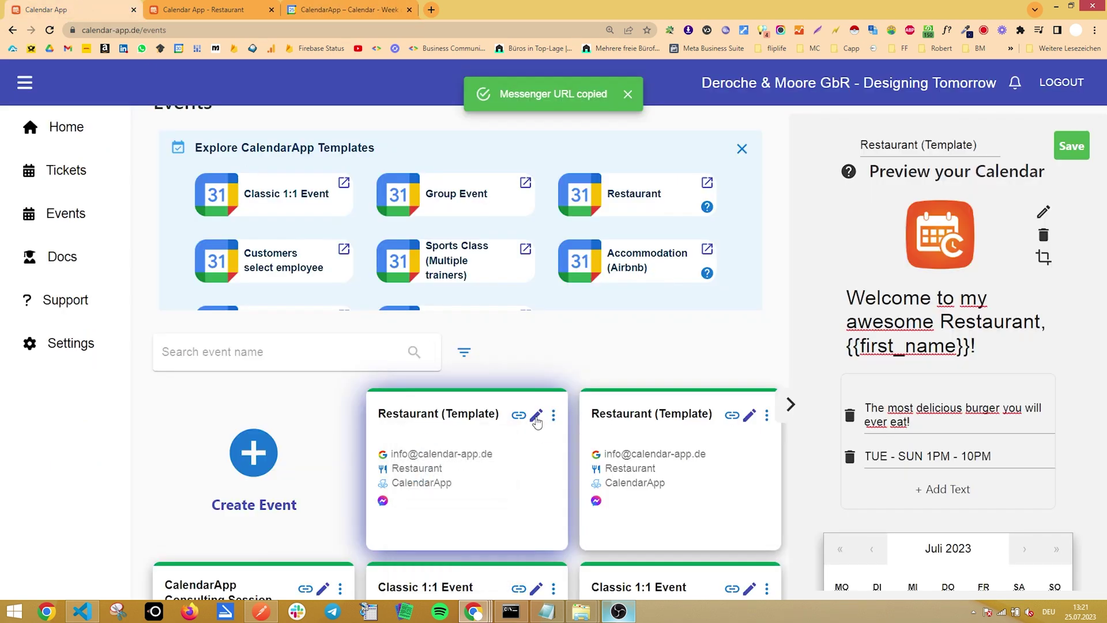
pyautogui.click(537, 417)
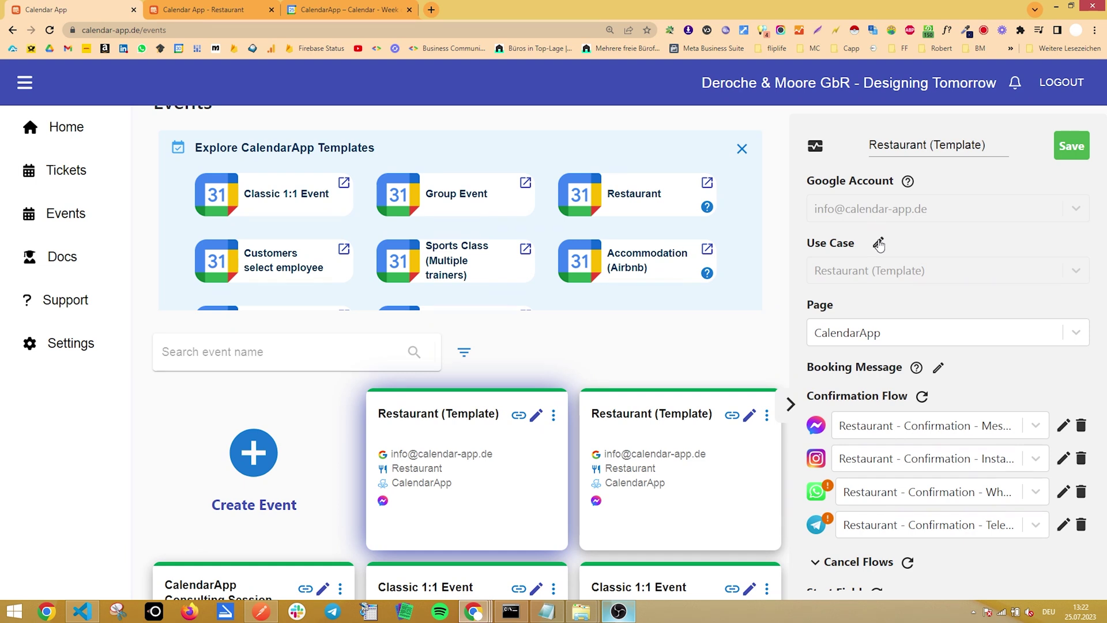
# - In the table settings, add the CalendarApp calendar as a table, then remove that row
pyautogui.click(879, 244)
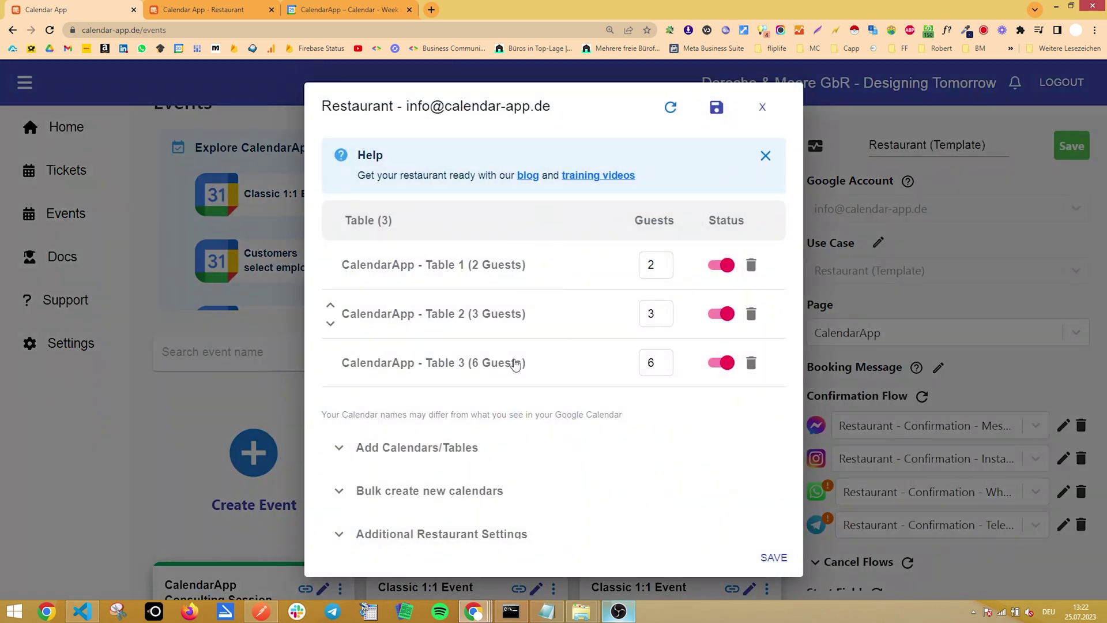
pyautogui.click(341, 449)
pyautogui.scroll(-1, 600, 441)
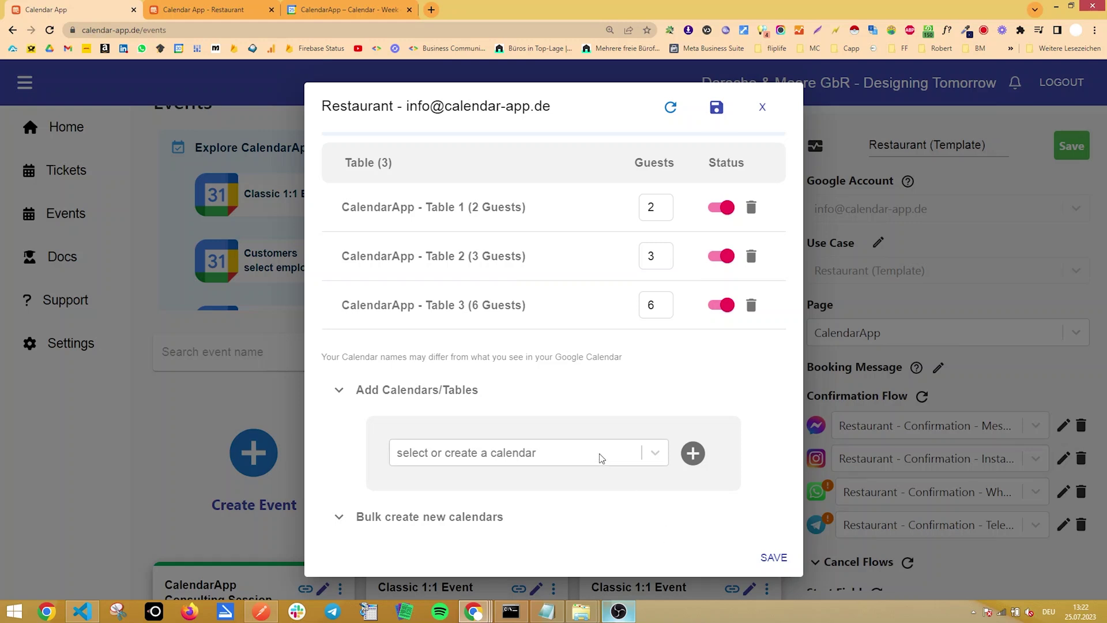
pyautogui.click(576, 461)
pyautogui.hotkey('ctrl', 'v')
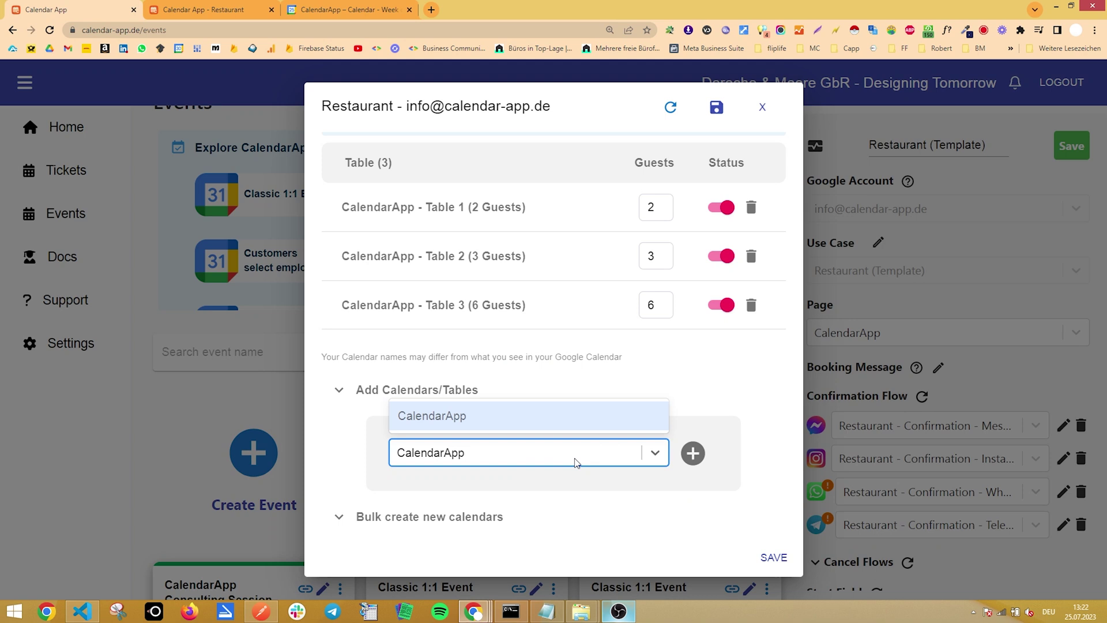
pyautogui.click(531, 415)
pyautogui.click(687, 448)
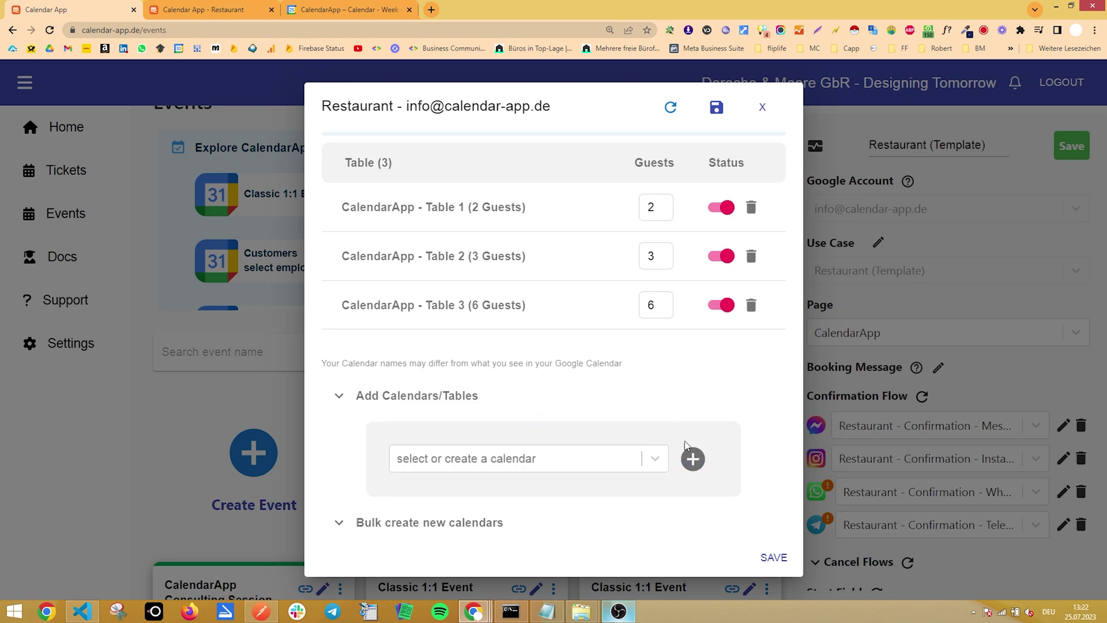
pyautogui.scroll(-1, 548, 281)
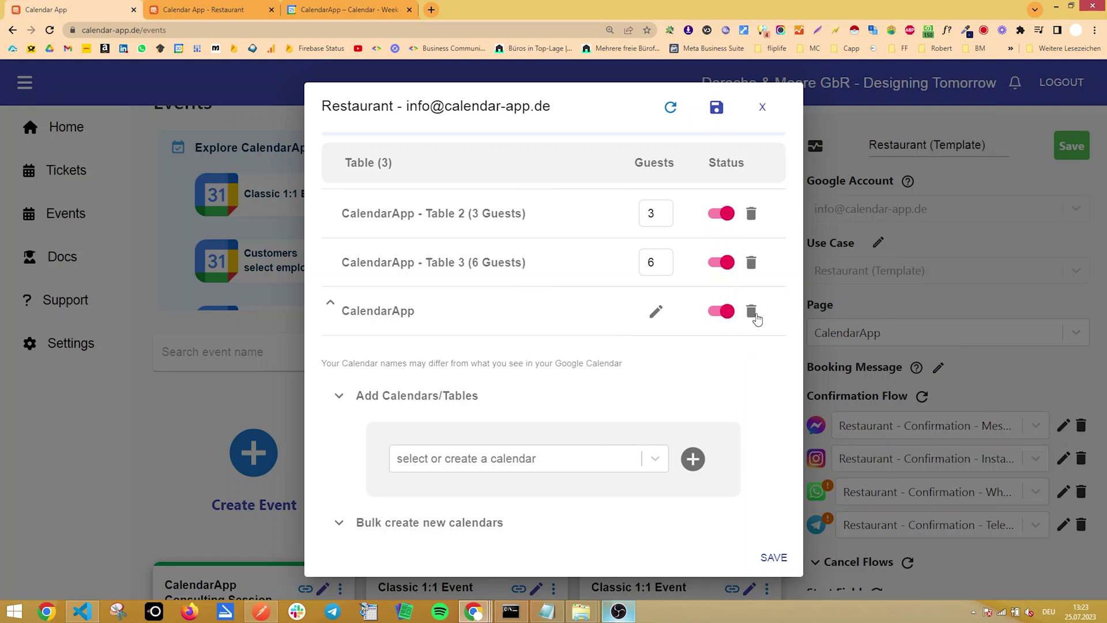
pyautogui.click(754, 315)
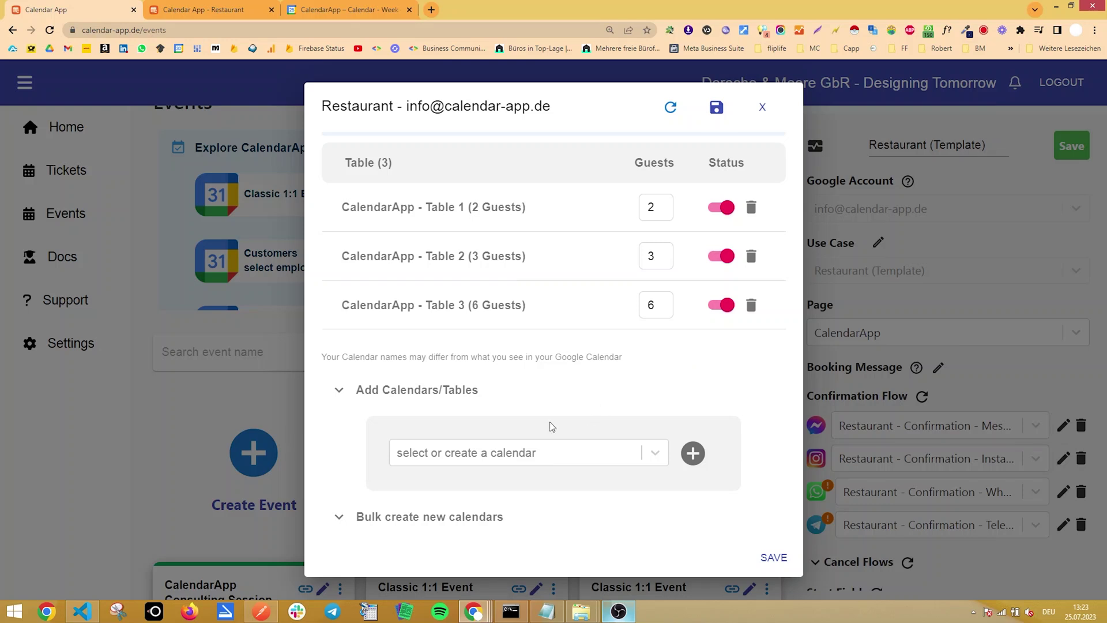
# - Create a new 'Table 4' calendar and add it to the table list
pyautogui.click(493, 452)
pyautogui.write('Table 4')
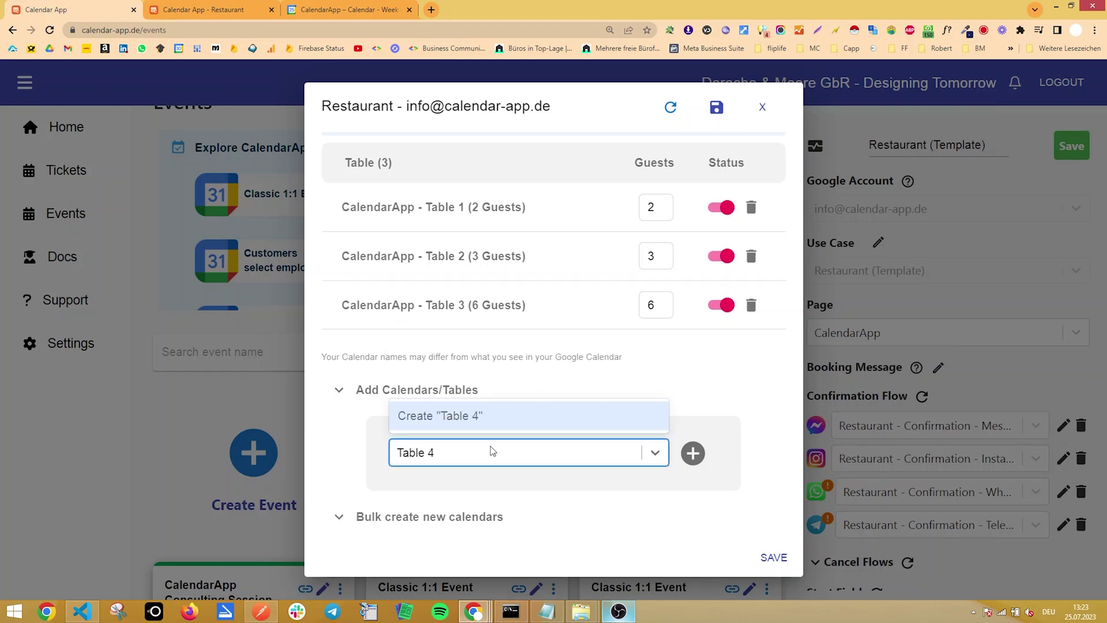
pyautogui.click(519, 417)
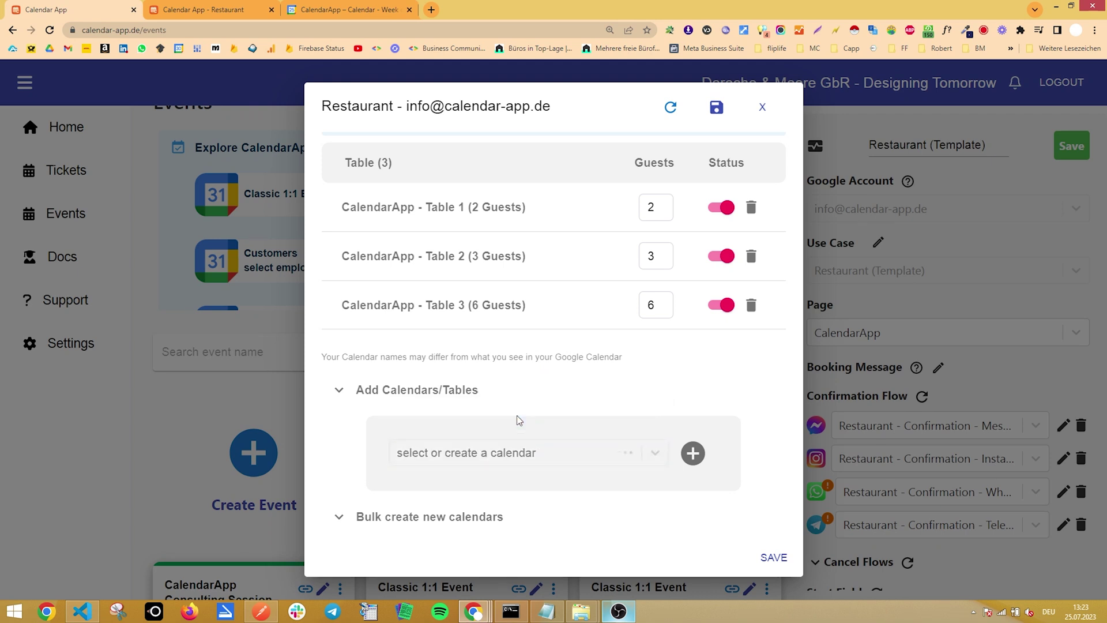
pyautogui.click(693, 454)
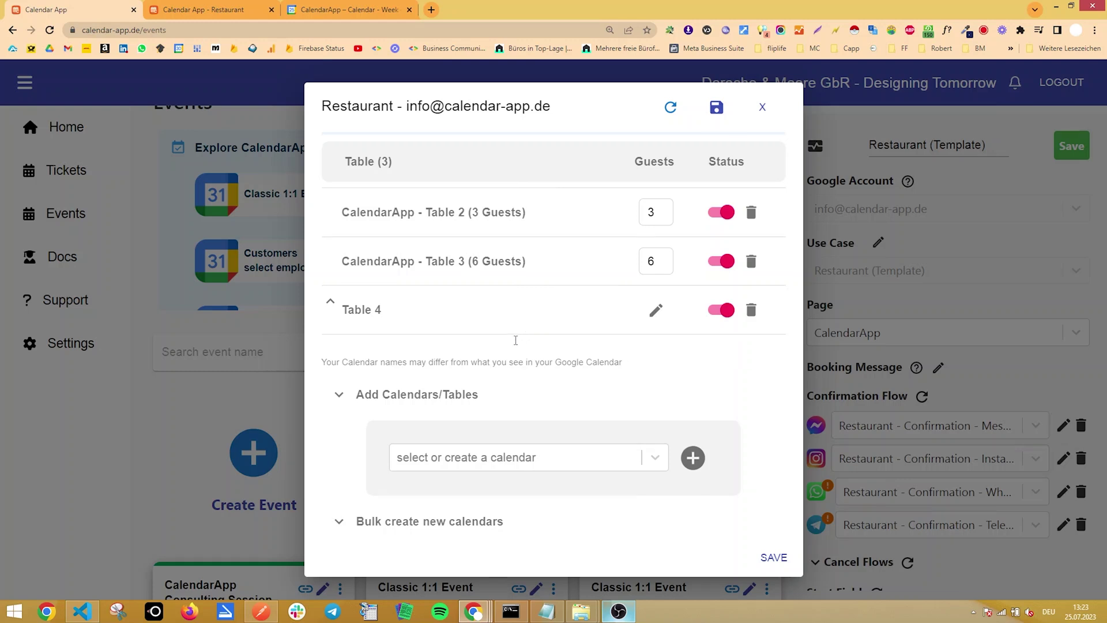
pyautogui.scroll(-2, 516, 339)
# - Bulk-create ten new calendars named 'Table'
pyautogui.click(340, 407)
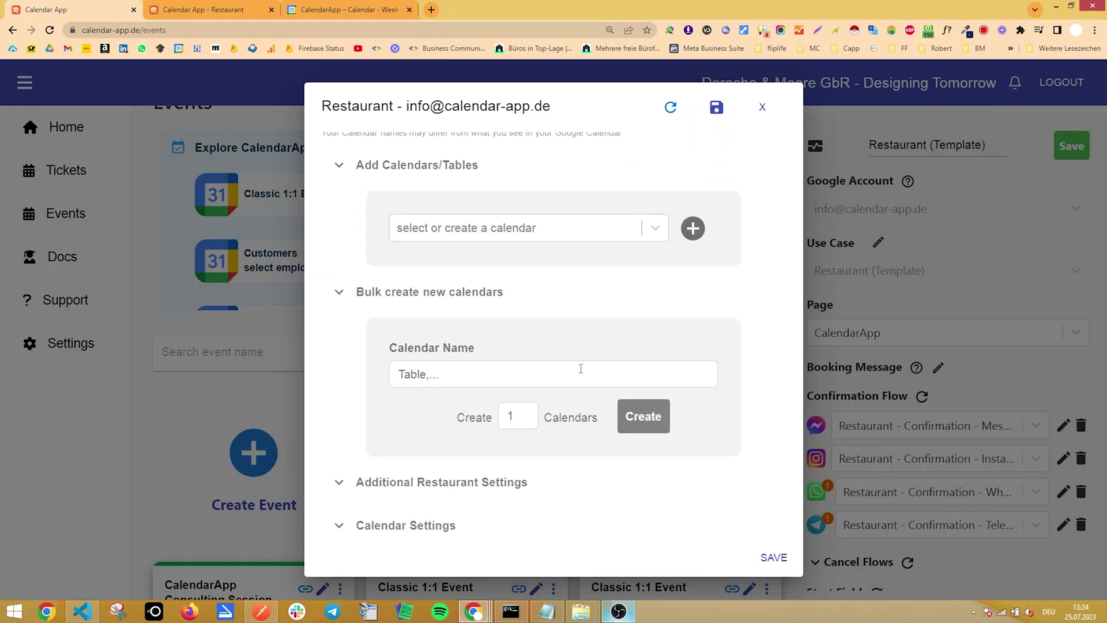
pyautogui.click(581, 368)
pyautogui.write('Table')
pyautogui.click(534, 410)
pyautogui.write('0')
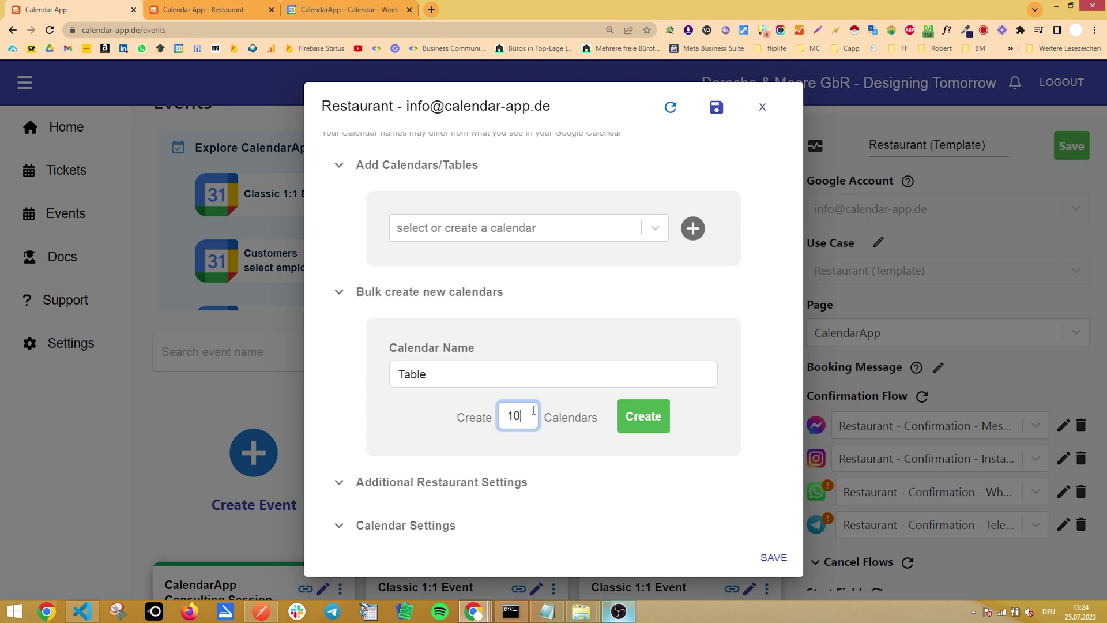
pyautogui.click(643, 417)
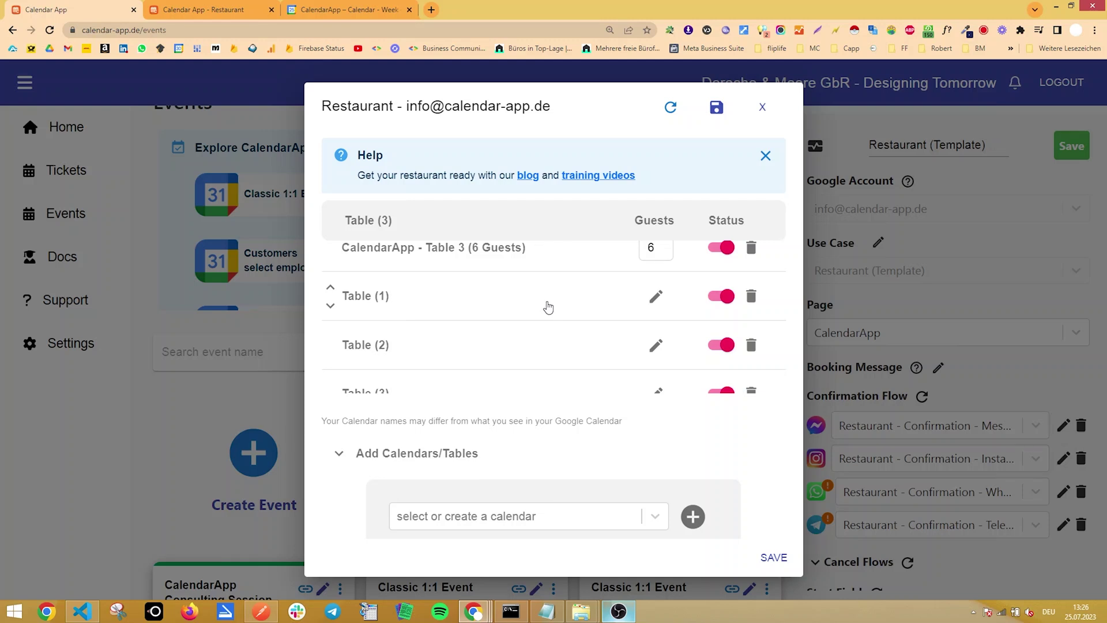
# - Sync the table names from Google Calendar and check the new table calendars there
pyautogui.click(423, 297)
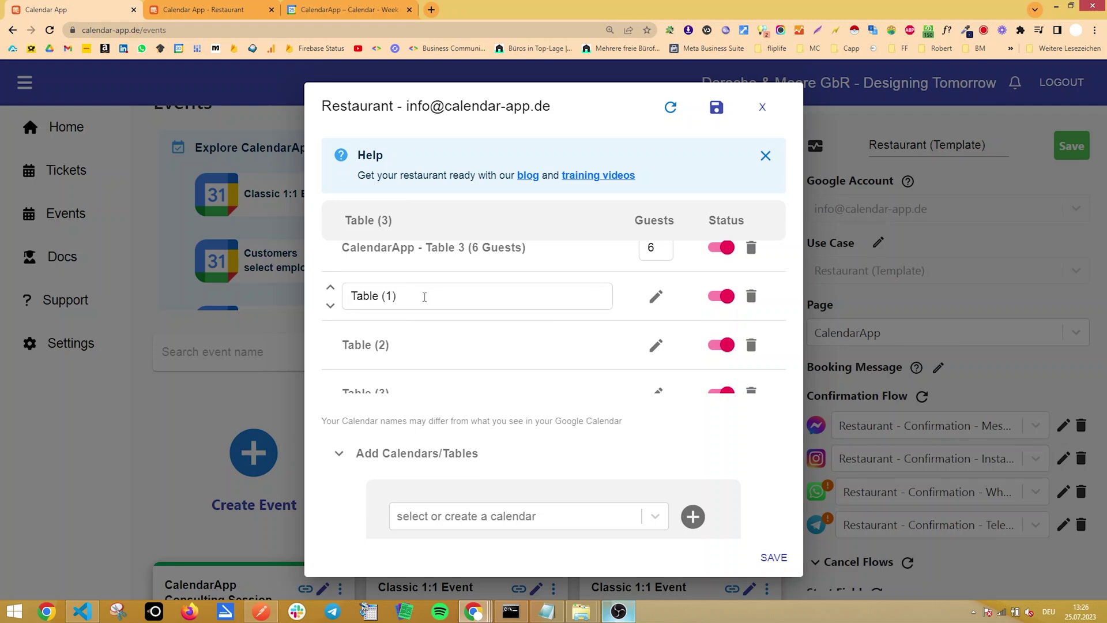
pyautogui.click(676, 117)
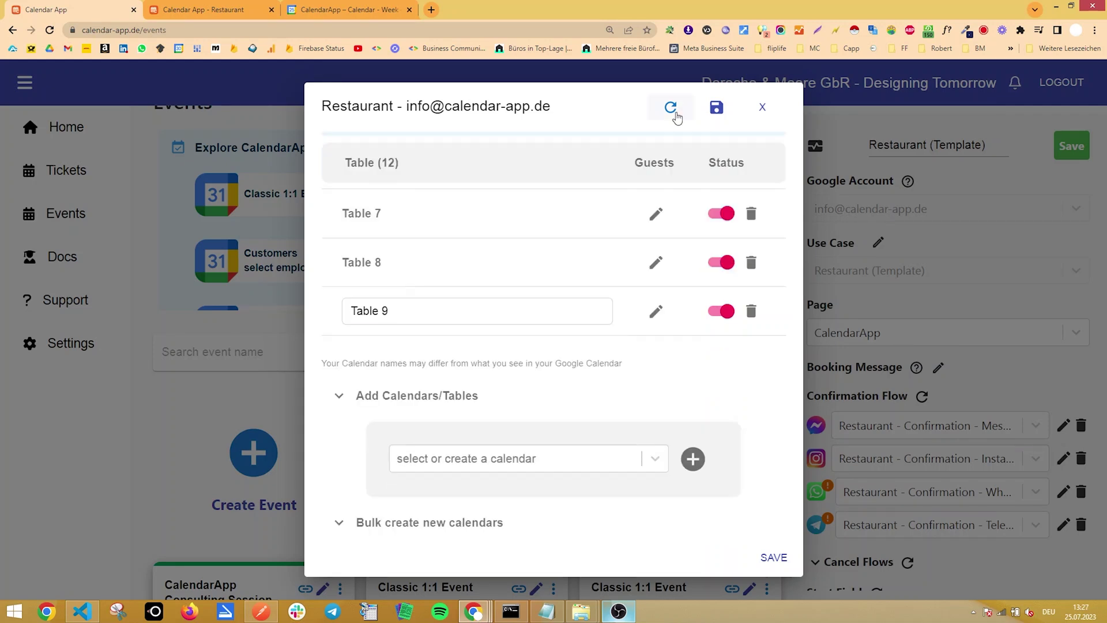
pyautogui.click(673, 113)
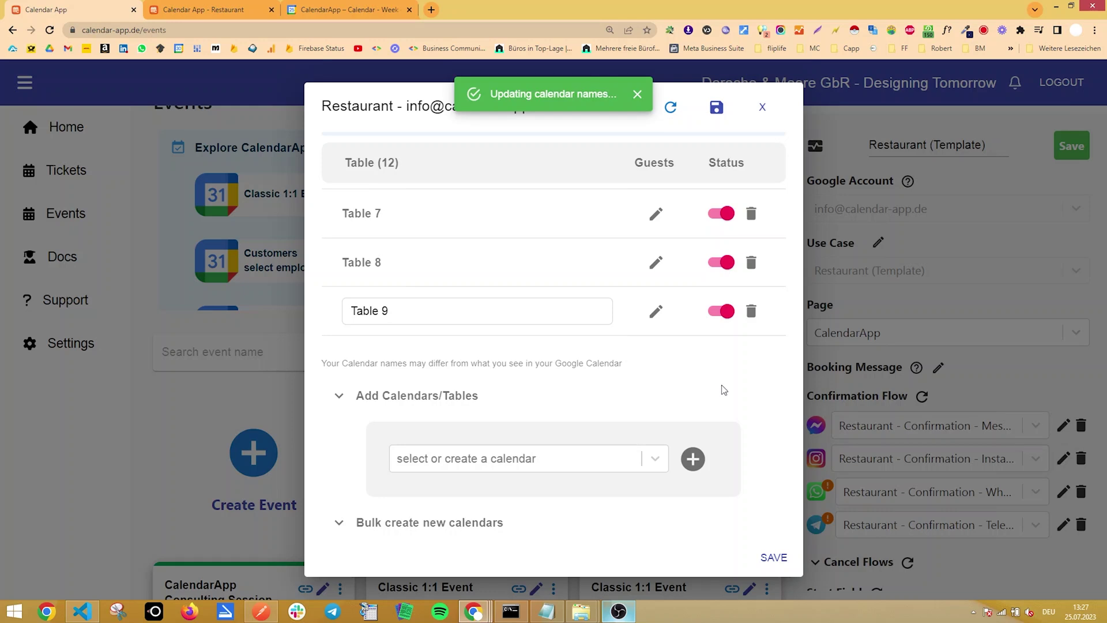
pyautogui.click(346, 9)
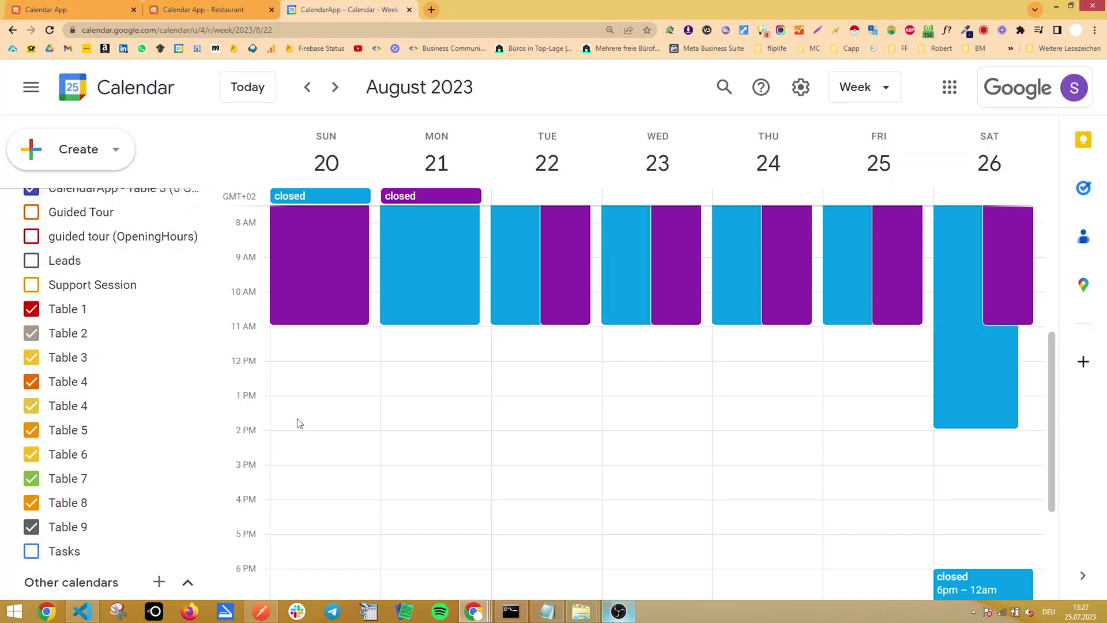
pyautogui.hotkey('ctrl', '1')
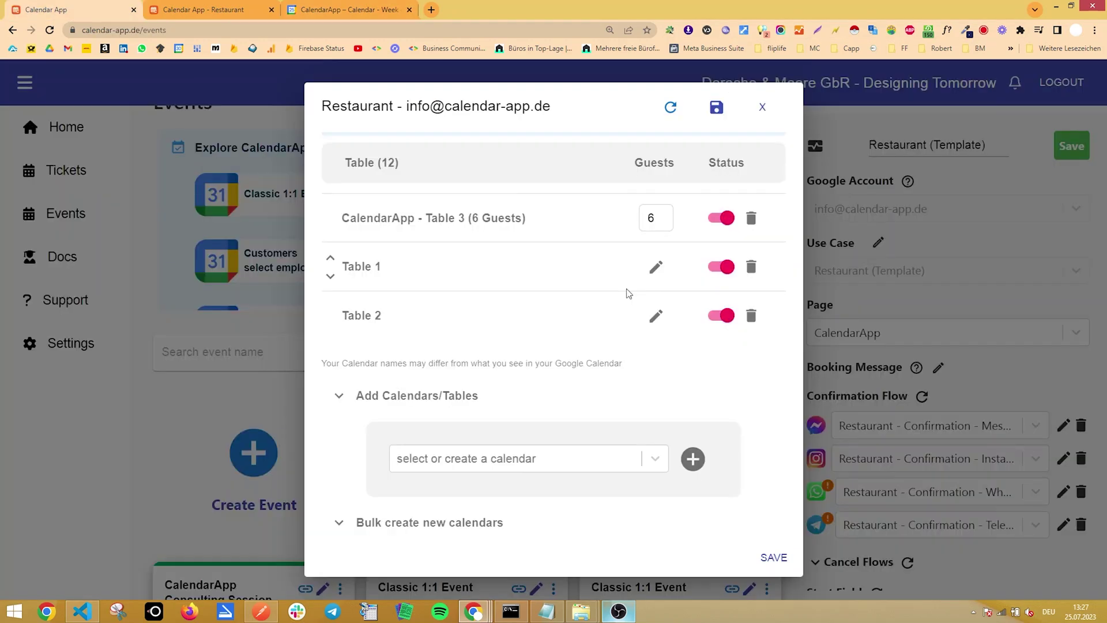
# - Enter Table 1's guest capacity and save the table changes
pyautogui.click(656, 269)
pyautogui.write('5')
pyautogui.scroll(-5, 721, 233)
pyautogui.click(727, 116)
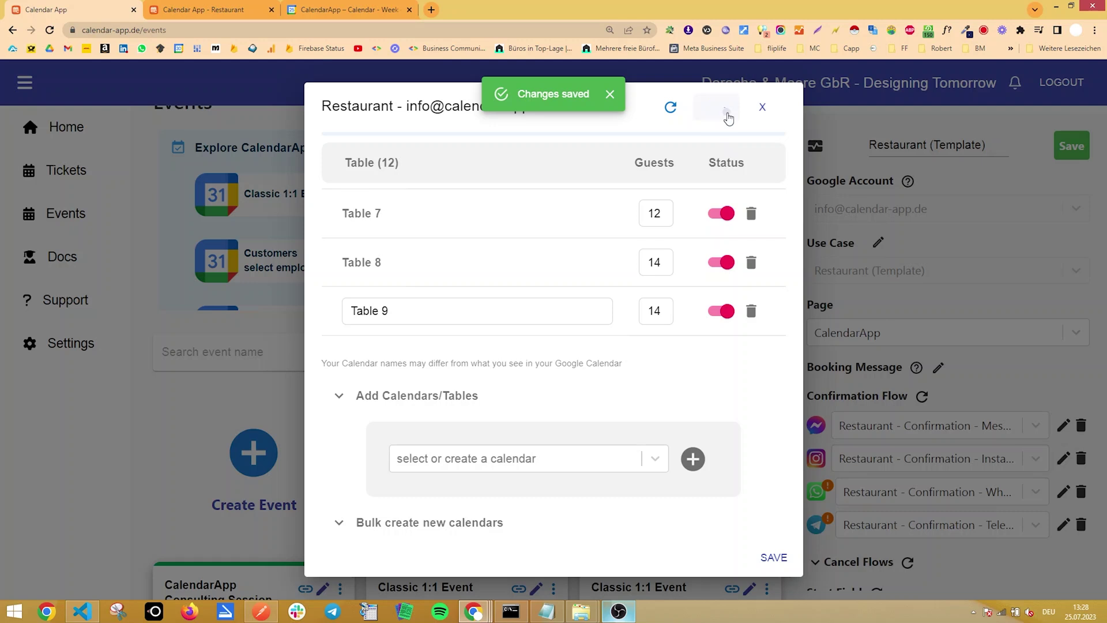
# - Set a 45-minute duration and title appointments 'with [Name] and [# of Guests] guests'
pyautogui.scroll(-3, 496, 410)
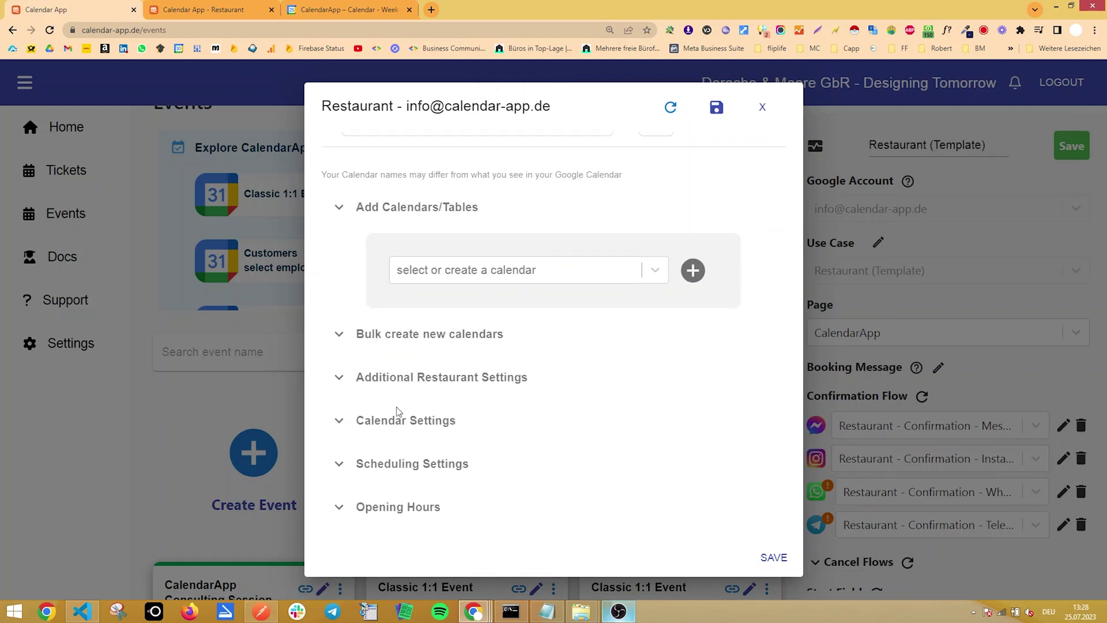
pyautogui.click(344, 424)
pyautogui.scroll(-3, 598, 411)
pyautogui.moveTo(527, 336); pyautogui.dragTo(494, 338)
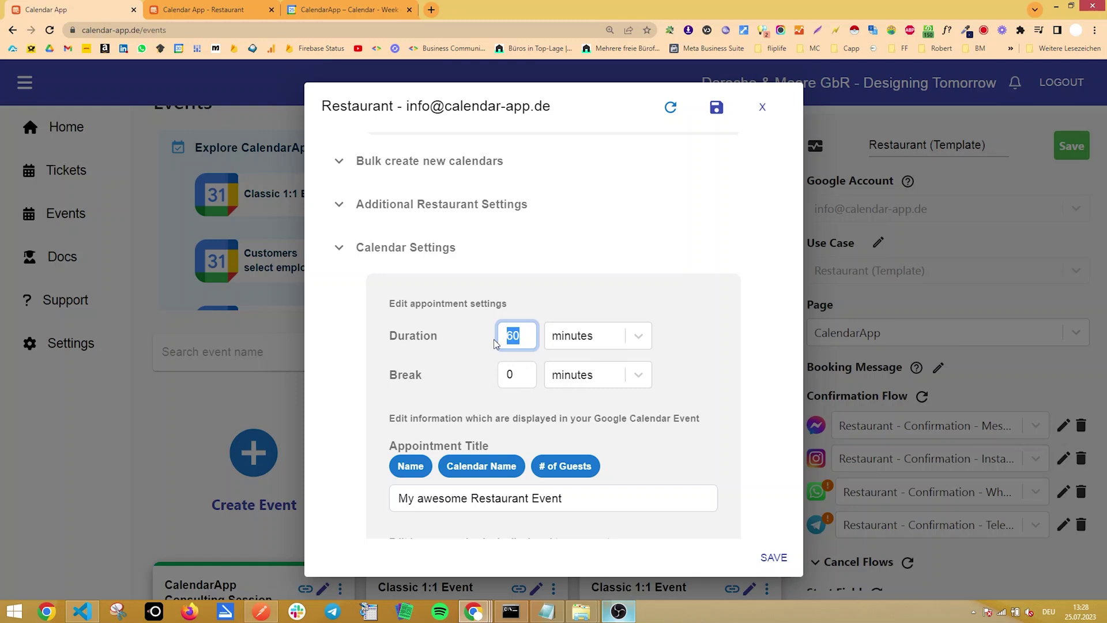
pyautogui.write('45')
pyautogui.scroll(-2, 621, 302)
pyautogui.click(609, 387)
pyautogui.write('with')
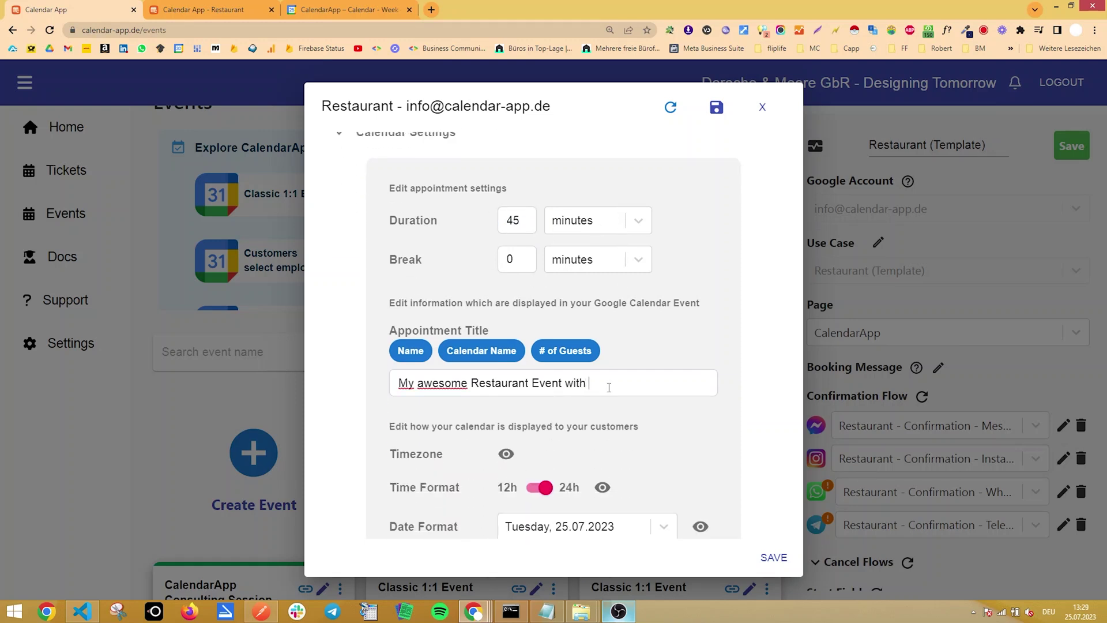
pyautogui.click(392, 346)
pyautogui.write('and')
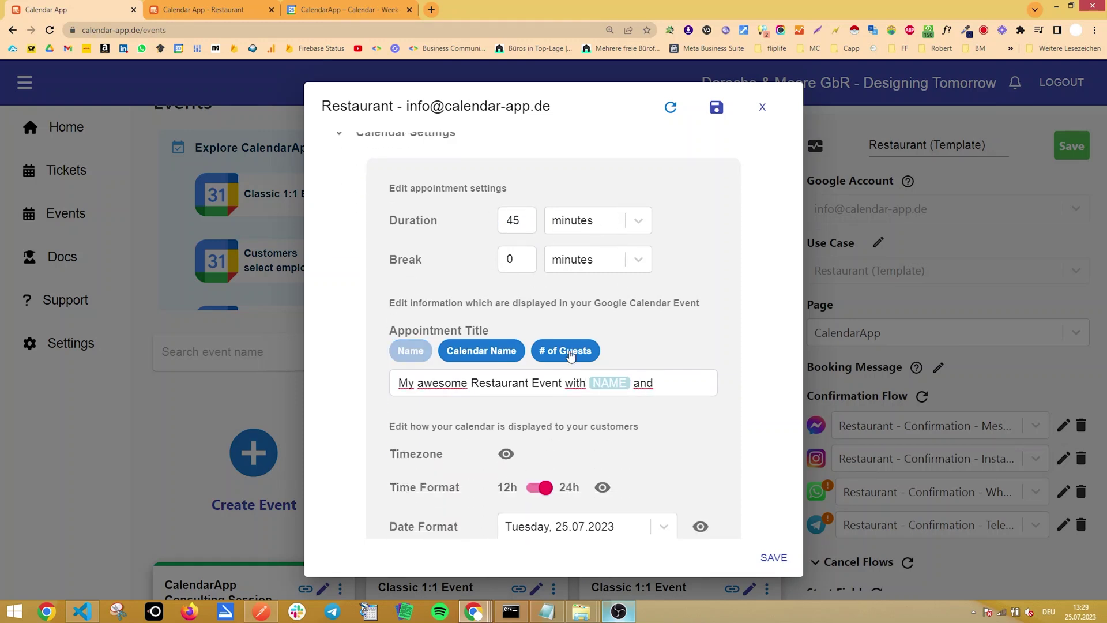
pyautogui.click(571, 351)
pyautogui.write('guests')
# - Block the calendar for 60 minutes, use 15-minute bookable slots, and save
pyautogui.scroll(-3, 673, 399)
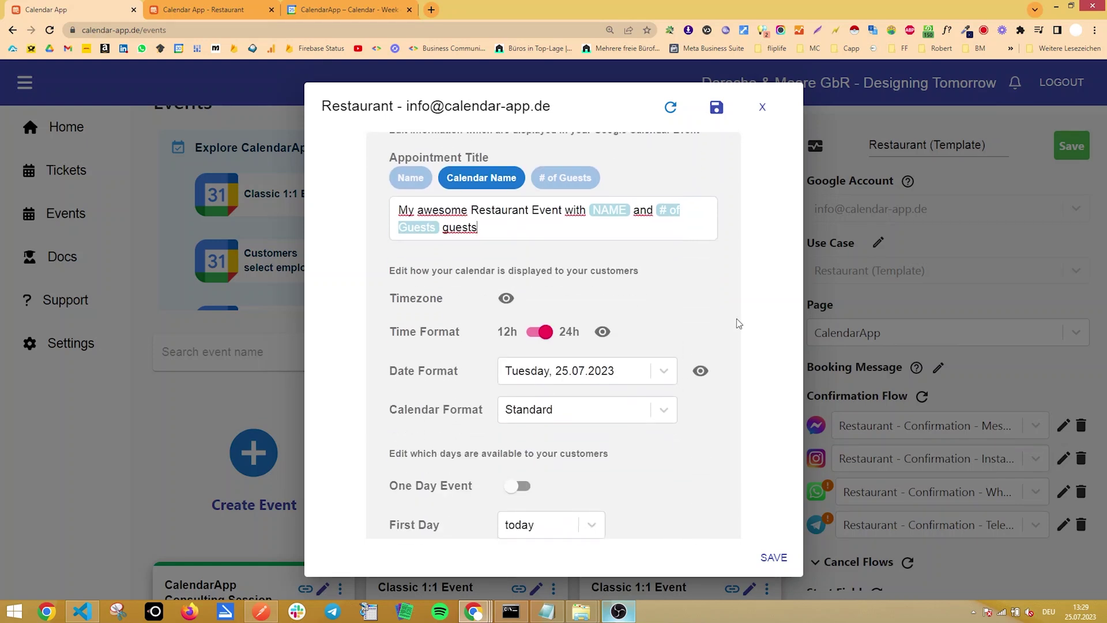
pyautogui.scroll(-4, 738, 323)
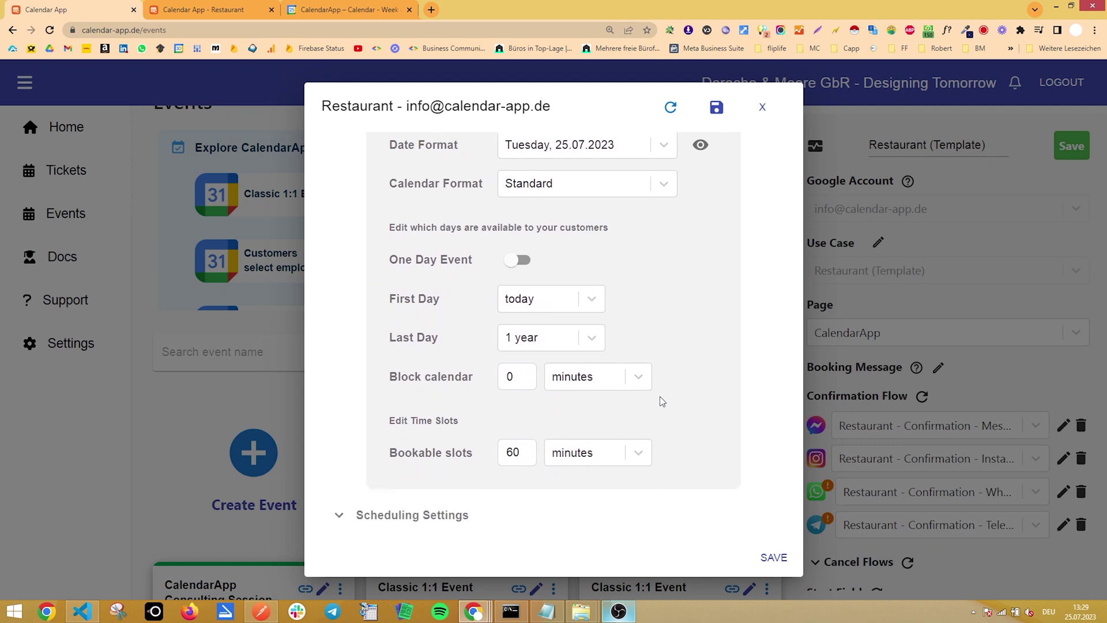
pyautogui.moveTo(537, 372); pyautogui.dragTo(499, 378)
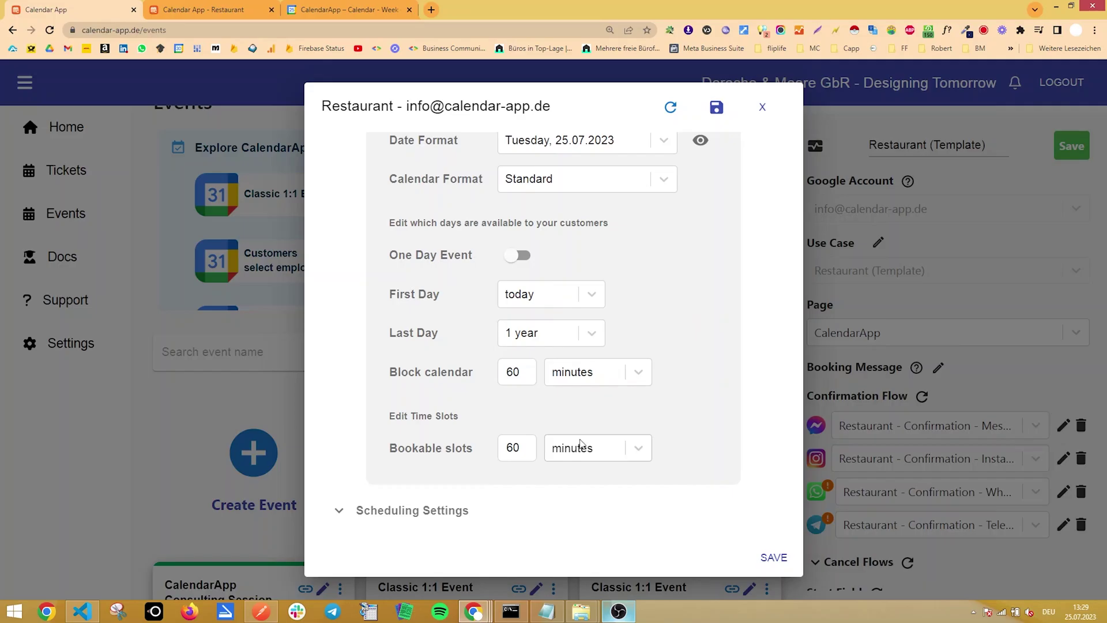
pyautogui.doubleClick(527, 439)
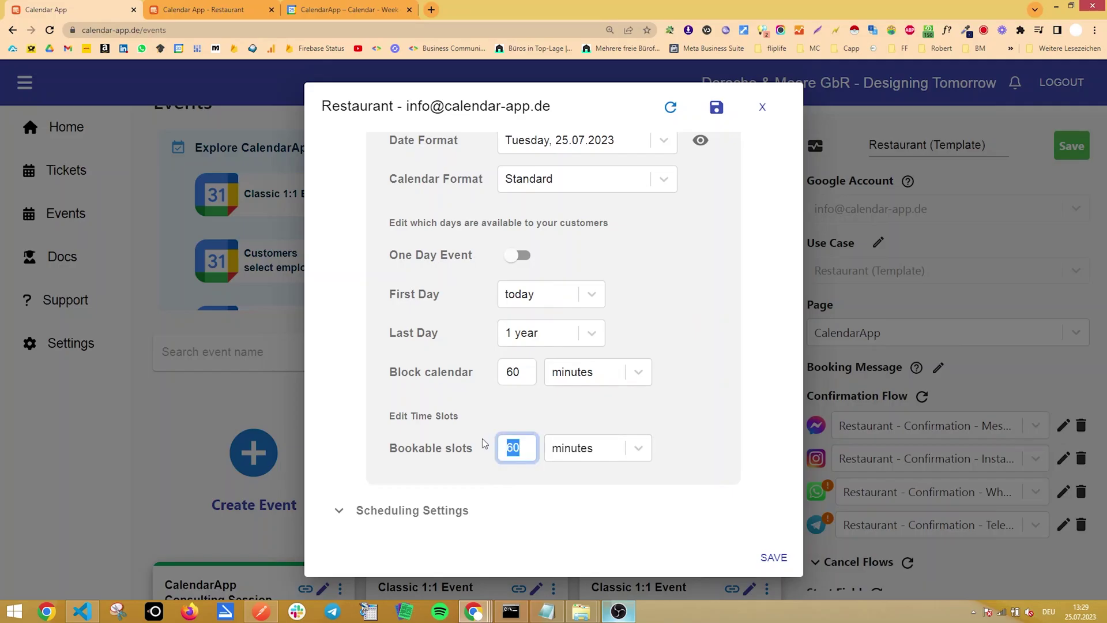
pyautogui.write('30')
pyautogui.press('BackSpace')
pyautogui.press('BackSpace')
pyautogui.write('1')
pyautogui.click(524, 420)
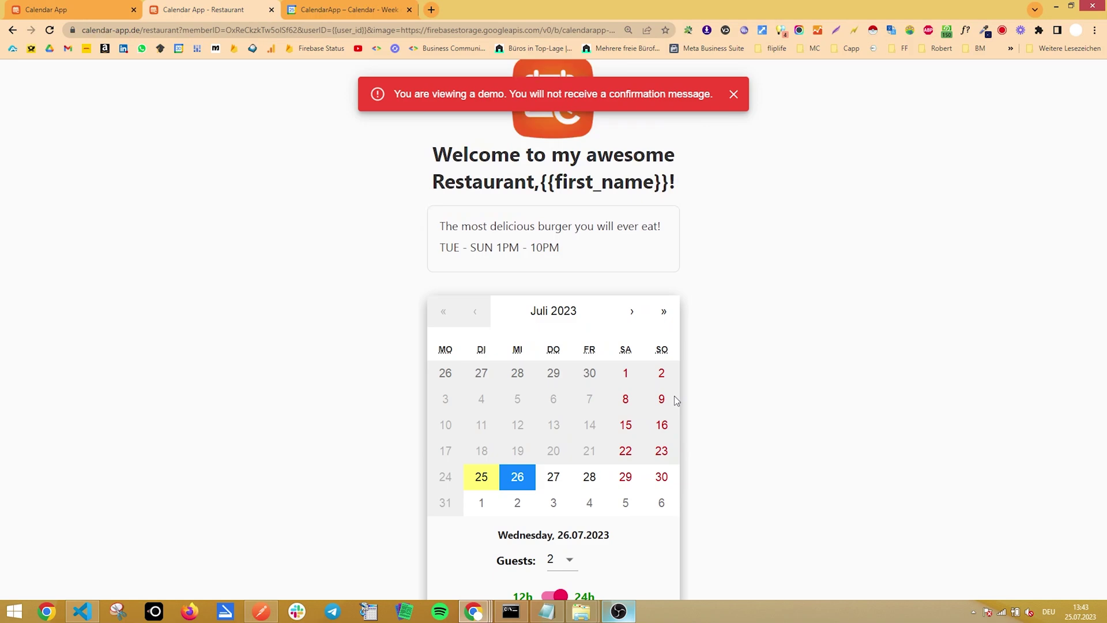
# - Check the booking page's hourly 11:00–20:00 slots, then switch to Google Calendar's week view
pyautogui.scroll(-1, 676, 400)
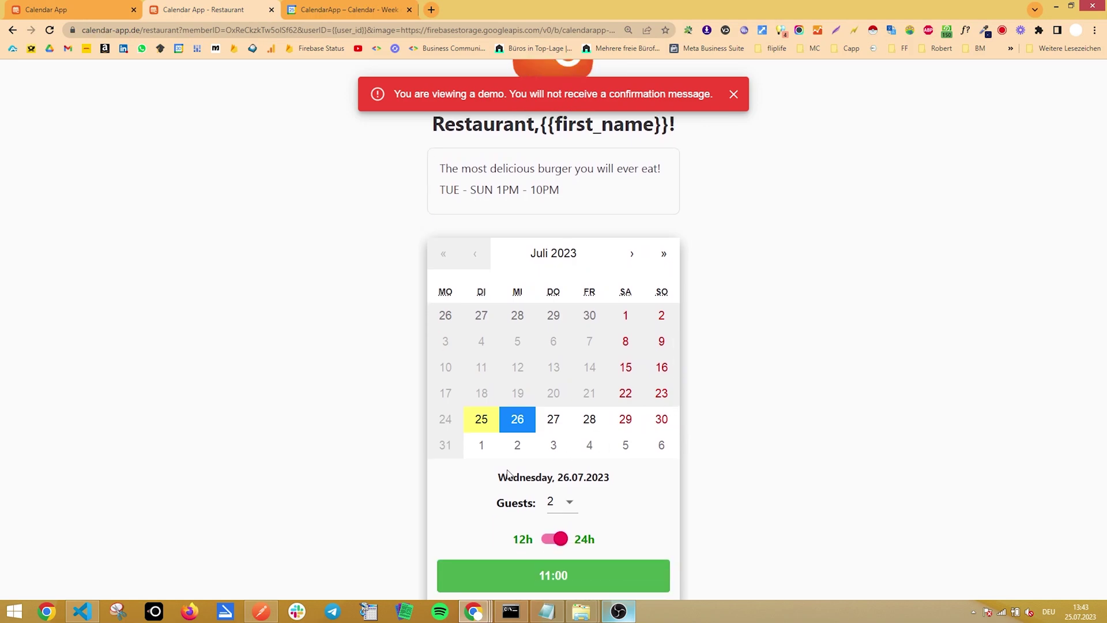
pyautogui.scroll(-2, 696, 437)
pyautogui.scroll(-5, 696, 437)
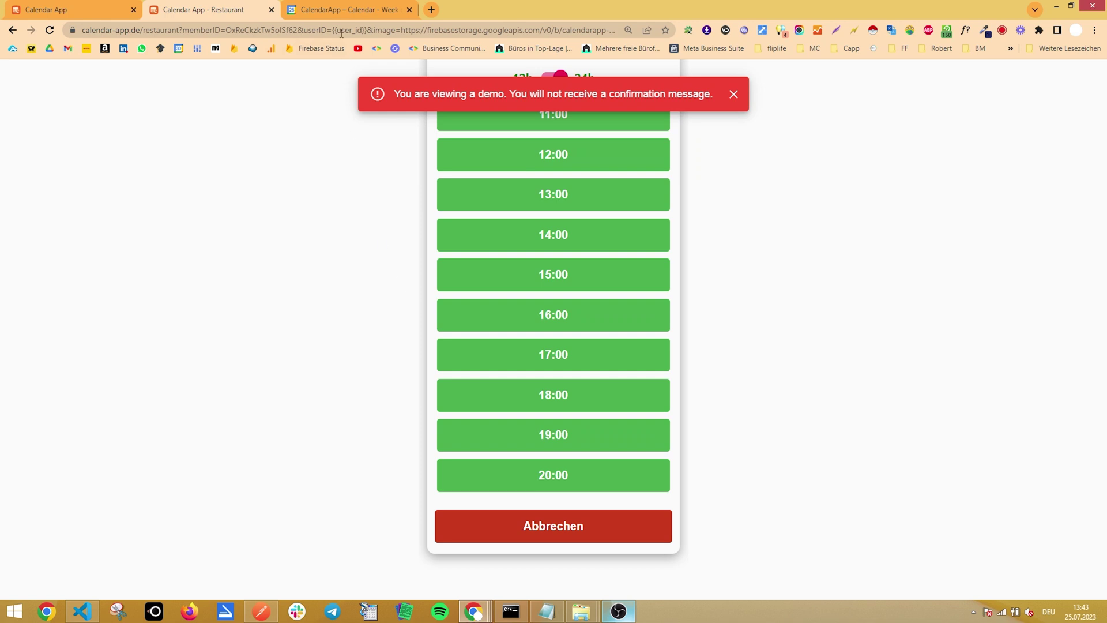
pyautogui.click(317, 12)
pyautogui.scroll(5, 119, 329)
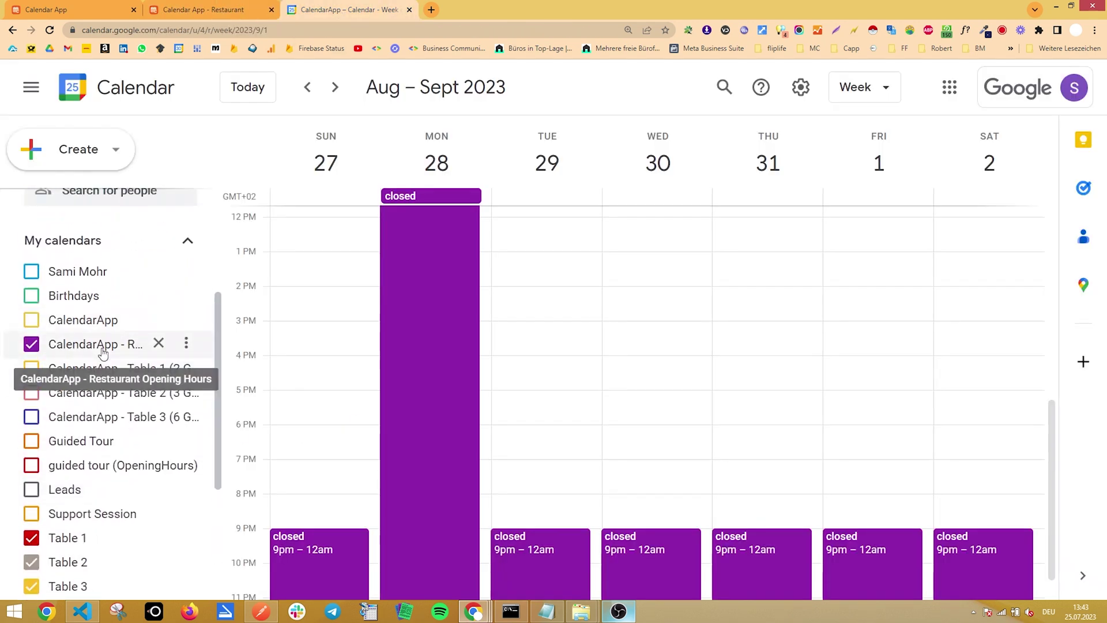
# - Open Tuesday's recurring closed event for editing and check its end time, leaving it at 12:00am
pyautogui.click(516, 542)
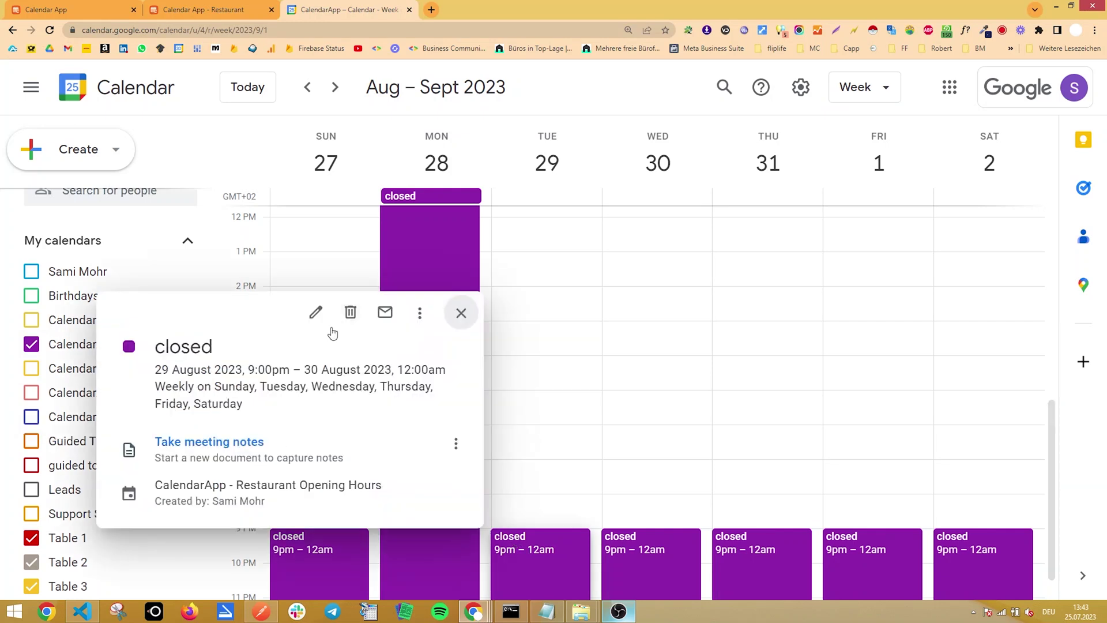
pyautogui.click(316, 312)
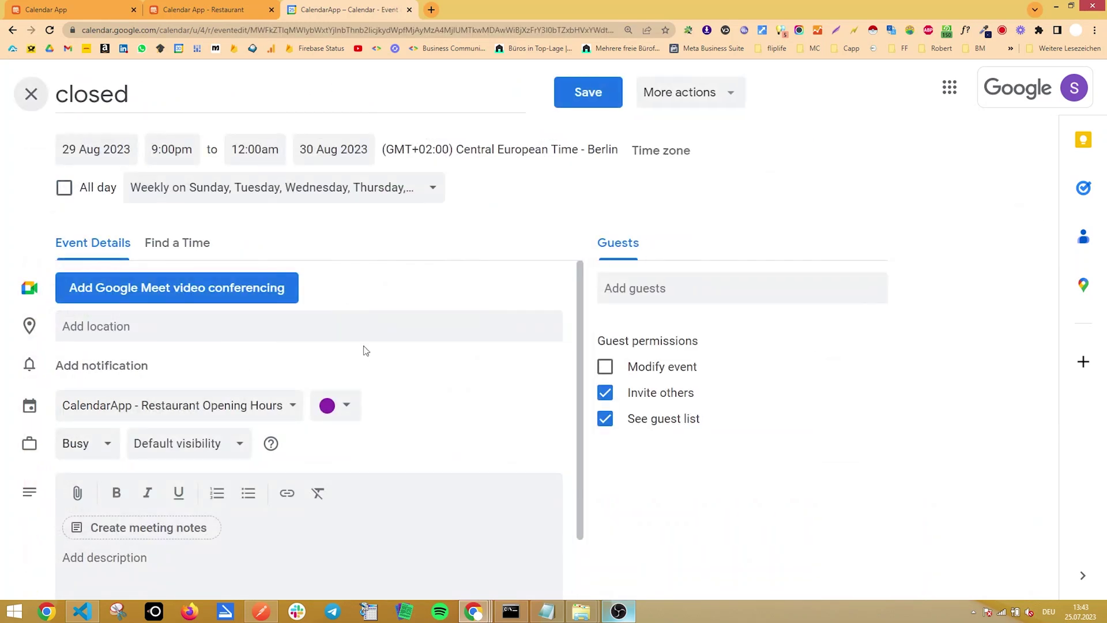
pyautogui.click(240, 141)
pyautogui.click(233, 127)
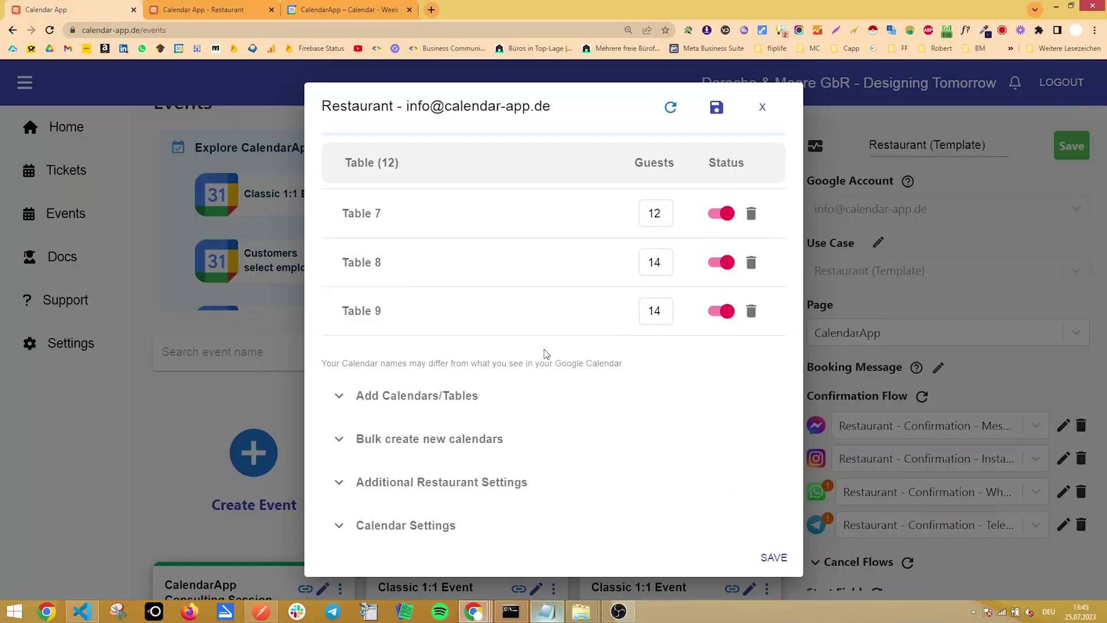
# - Set the guest limit to 14 and paste the over-limit message for 13 or more guests
pyautogui.scroll(-2, 546, 353)
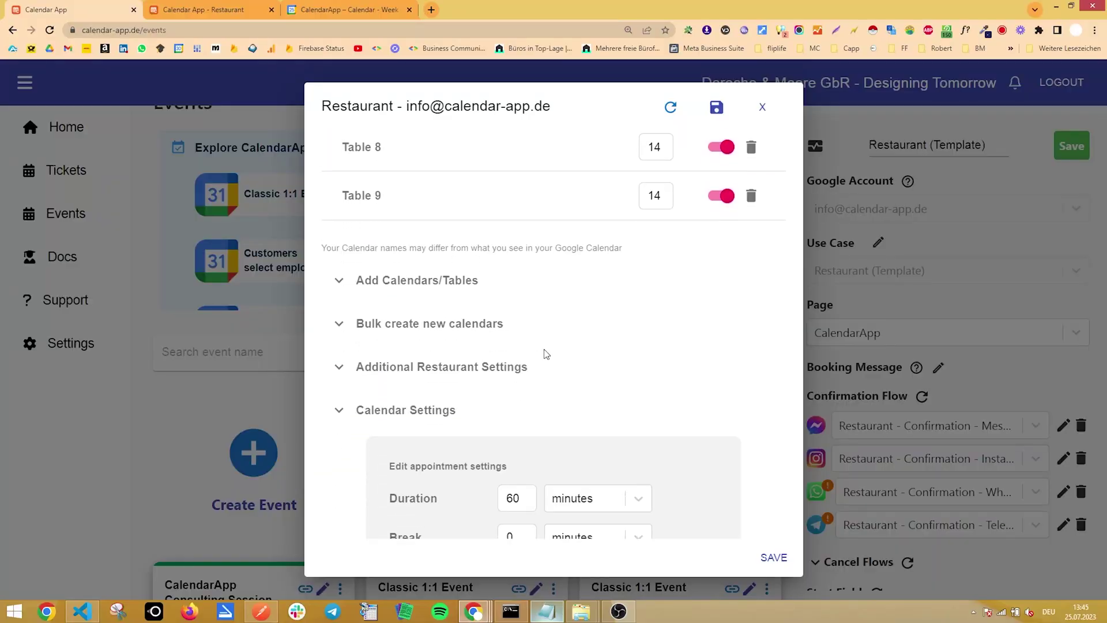
pyautogui.click(340, 367)
pyautogui.scroll(-2, 461, 346)
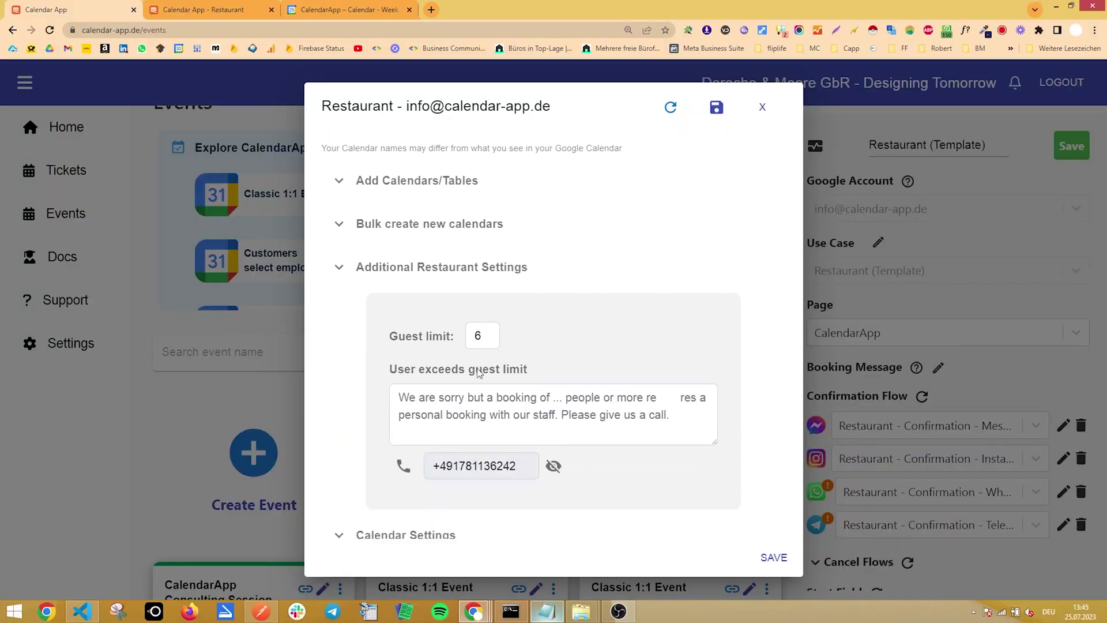
pyautogui.doubleClick(478, 321)
pyautogui.write('14')
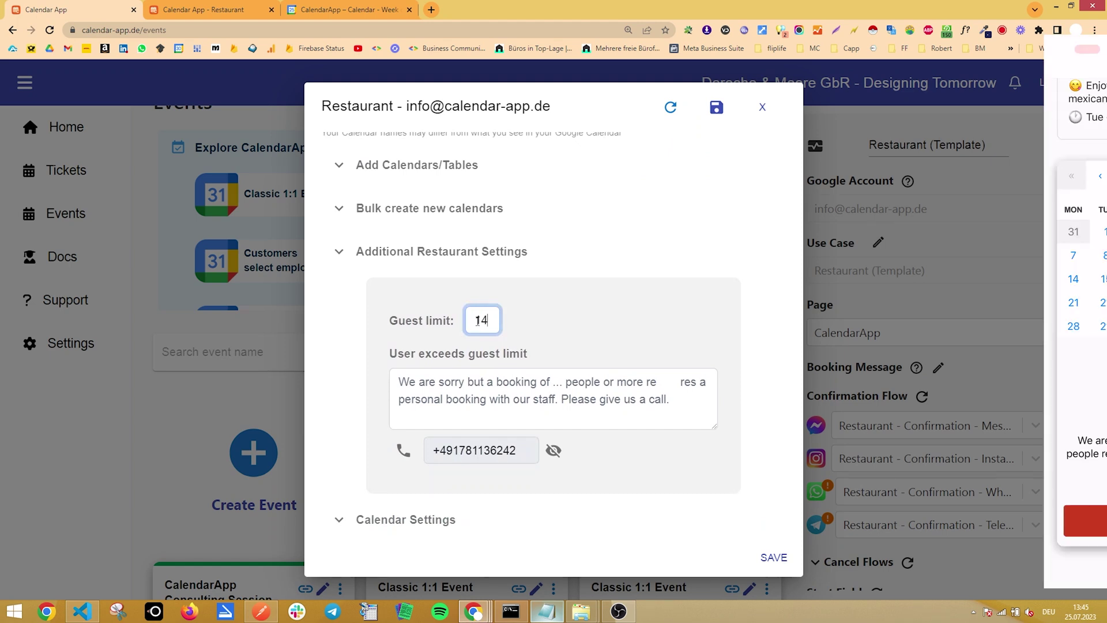
pyautogui.press('Tab')
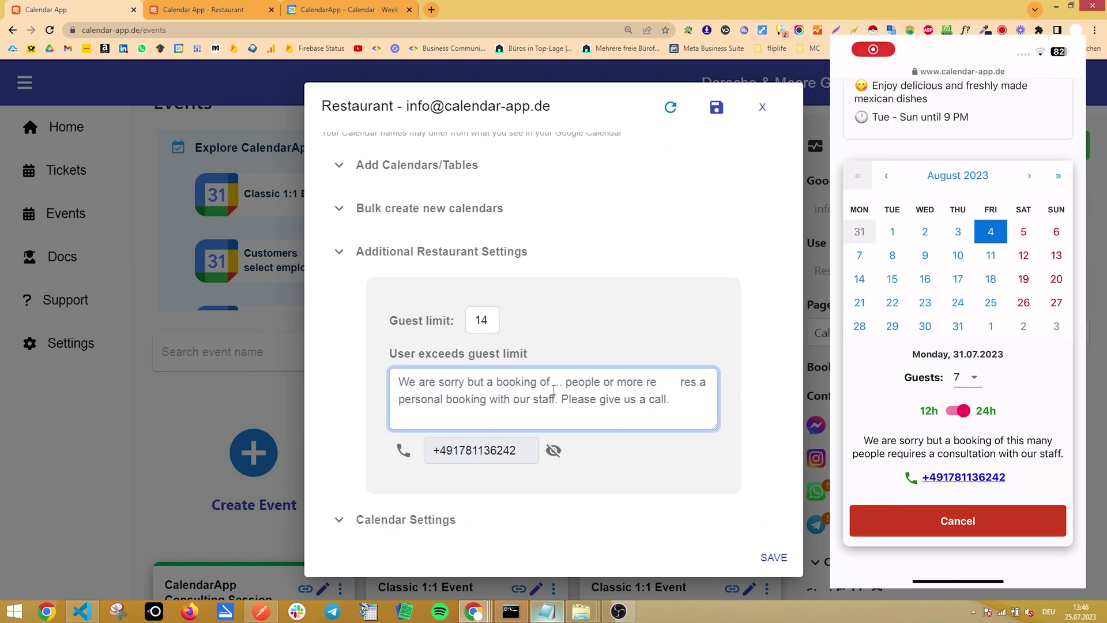
pyautogui.write('We are sorry but a booking of 13 guests of more requires a personal booking with our staff. Please give us a call')
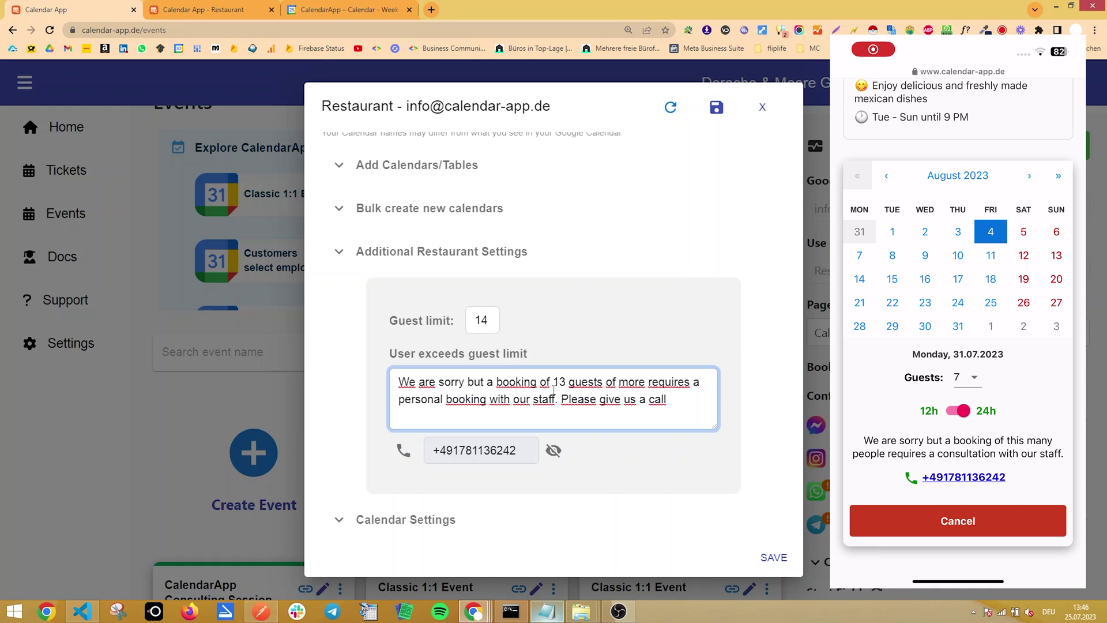
# - Reveal the contact phone number and save the restaurant event settings
pyautogui.scroll(-1, 536, 392)
pyautogui.click(523, 392)
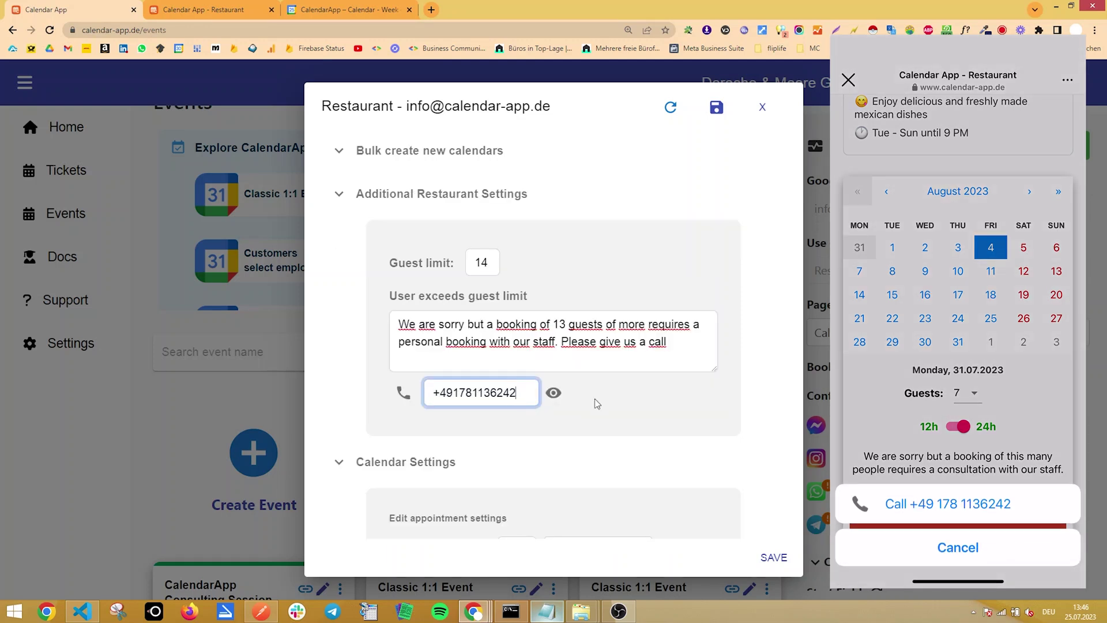
pyautogui.click(715, 111)
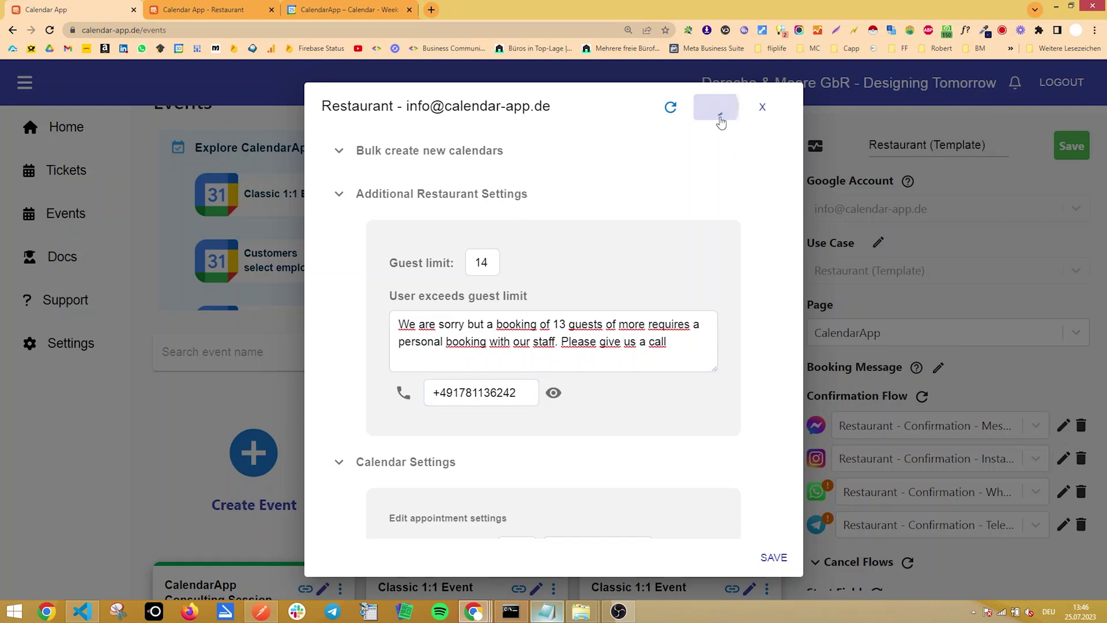
pyautogui.click(775, 559)
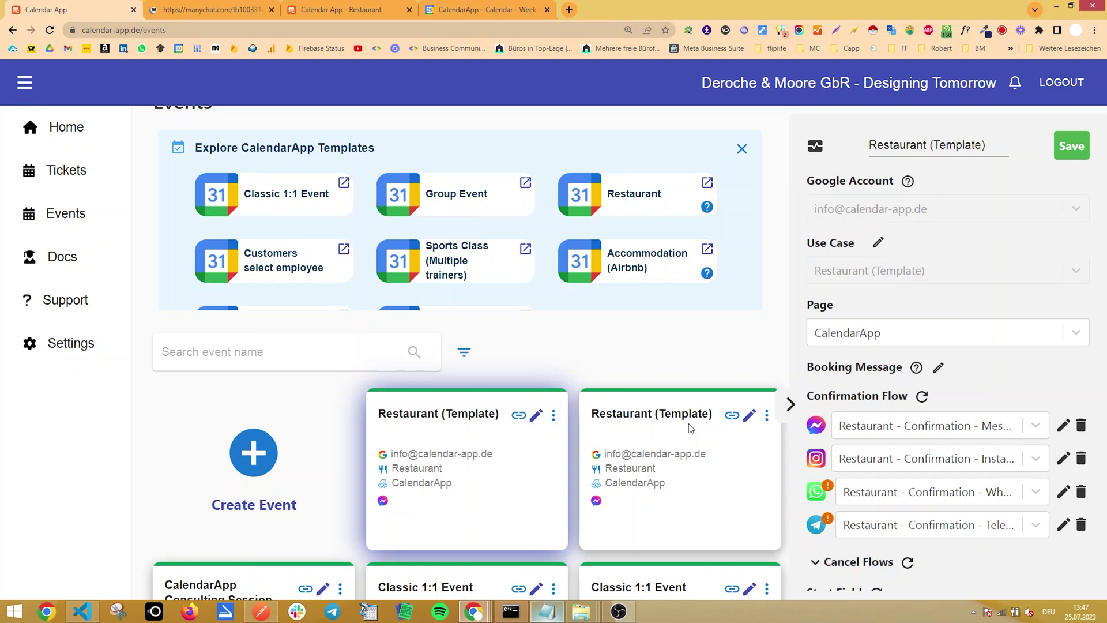
# - In the Messenger confirmation flow, link the Reschedule action to the Messenger reschedule restaurant event
pyautogui.click(1064, 427)
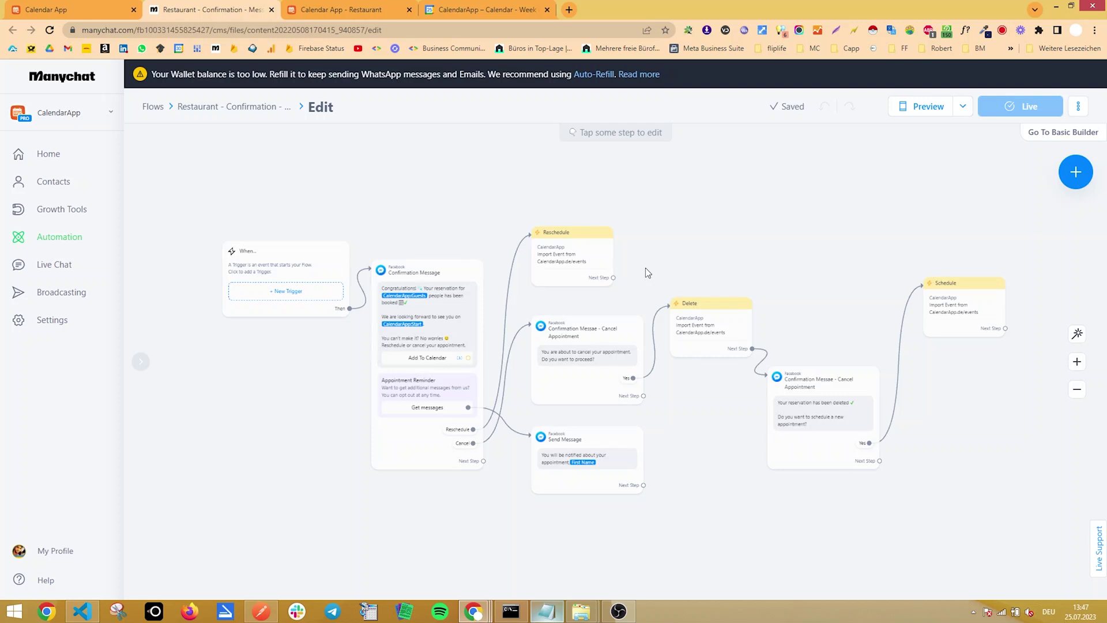
pyautogui.click(563, 259)
pyautogui.click(228, 221)
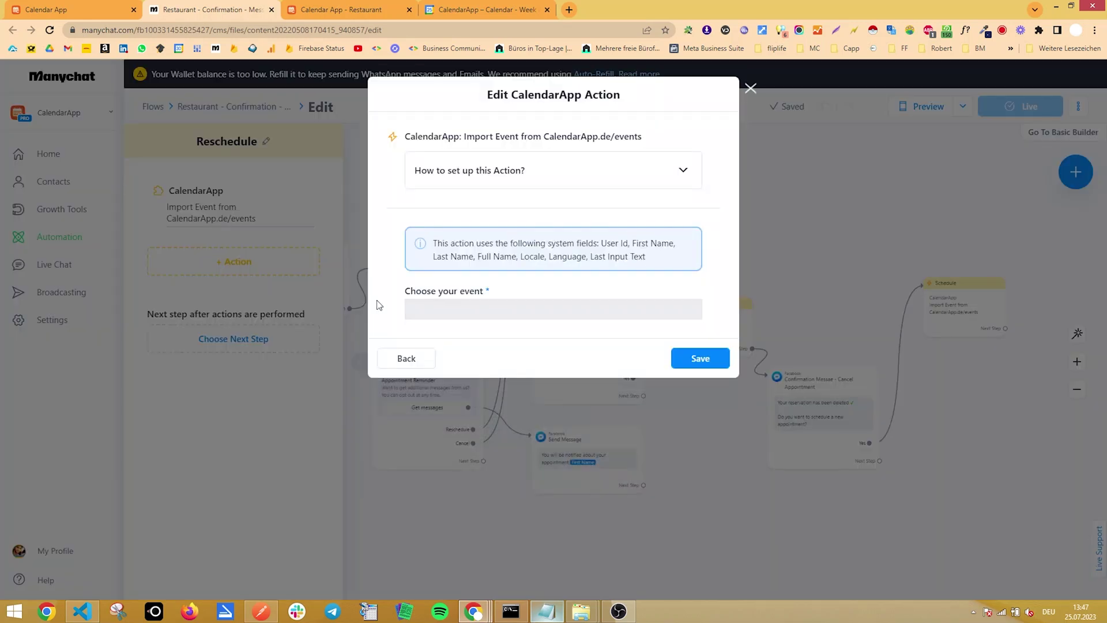
pyautogui.click(597, 310)
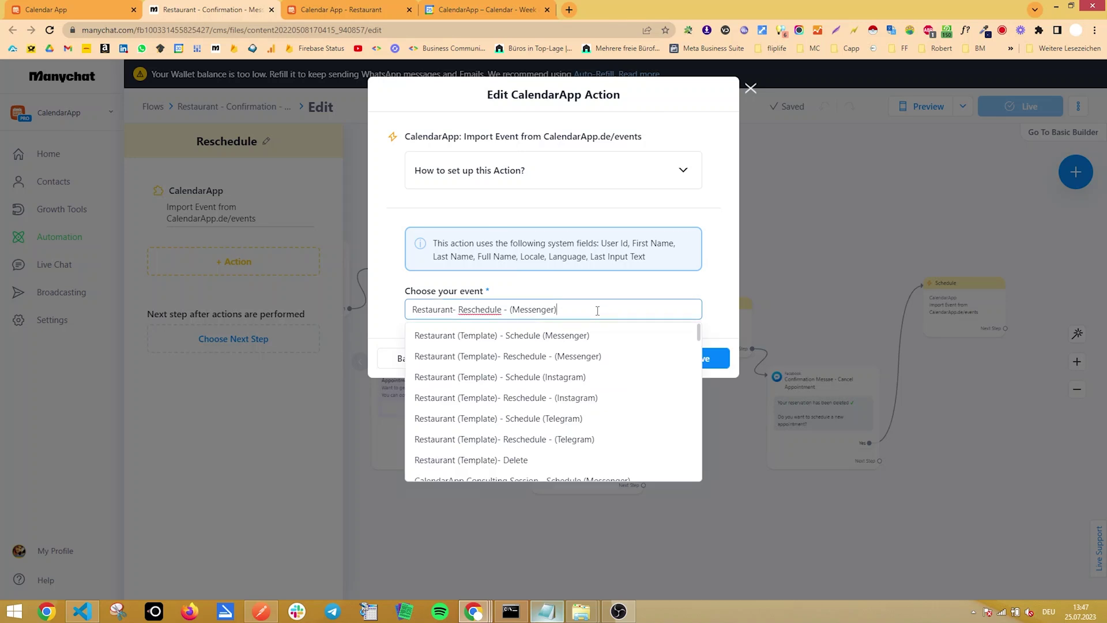
pyautogui.click(592, 358)
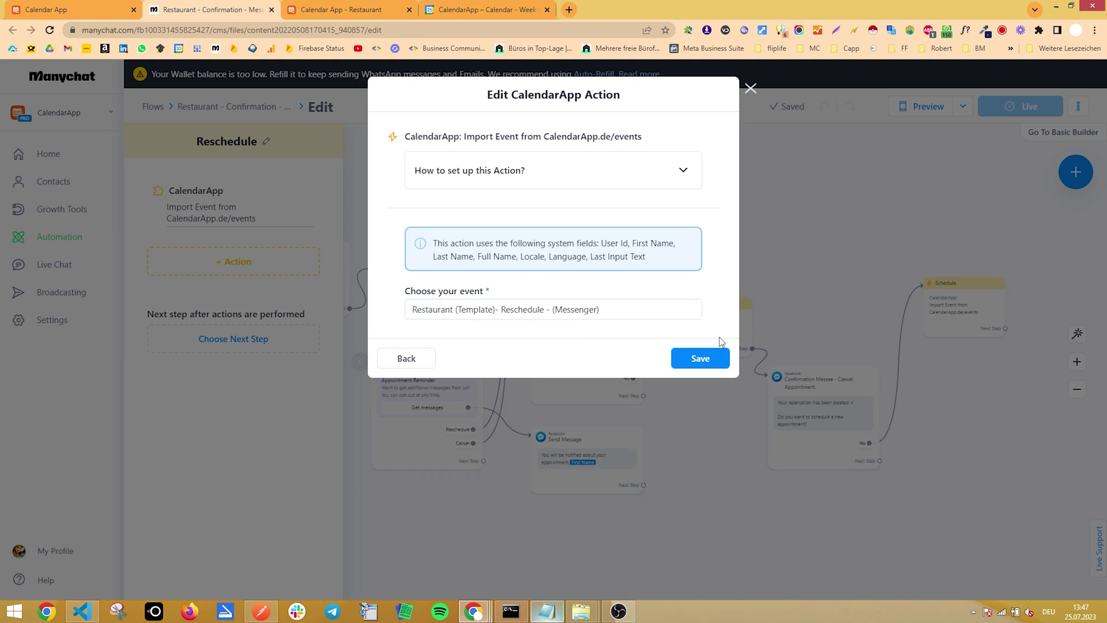
pyautogui.click(700, 358)
# - Save the event choices for the Delete and Schedule CalendarApp actions
pyautogui.click(709, 323)
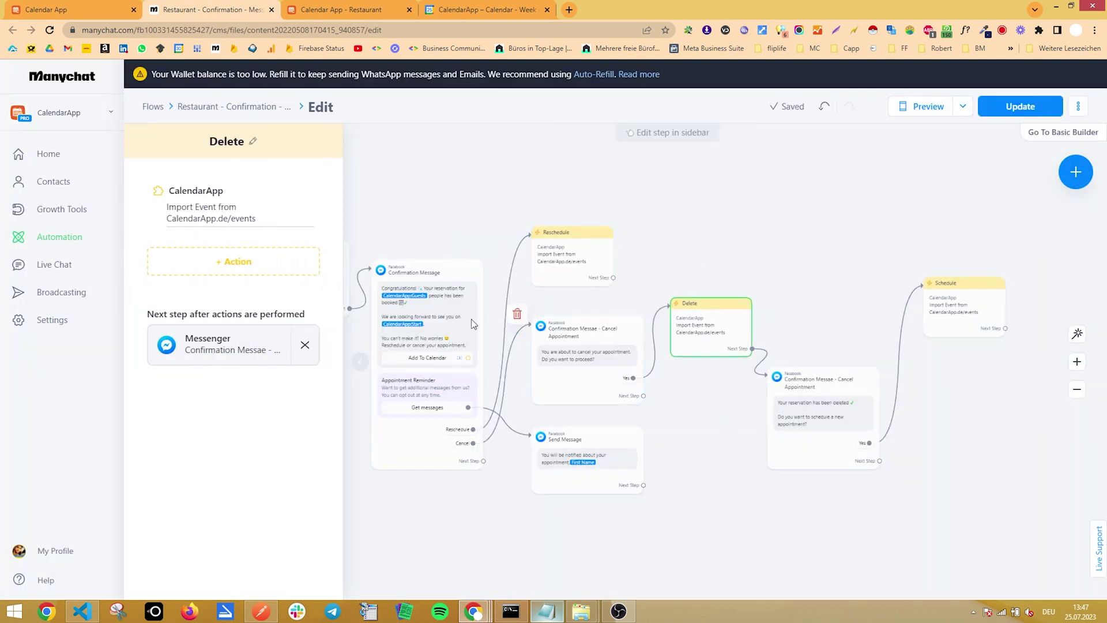
pyautogui.click(258, 229)
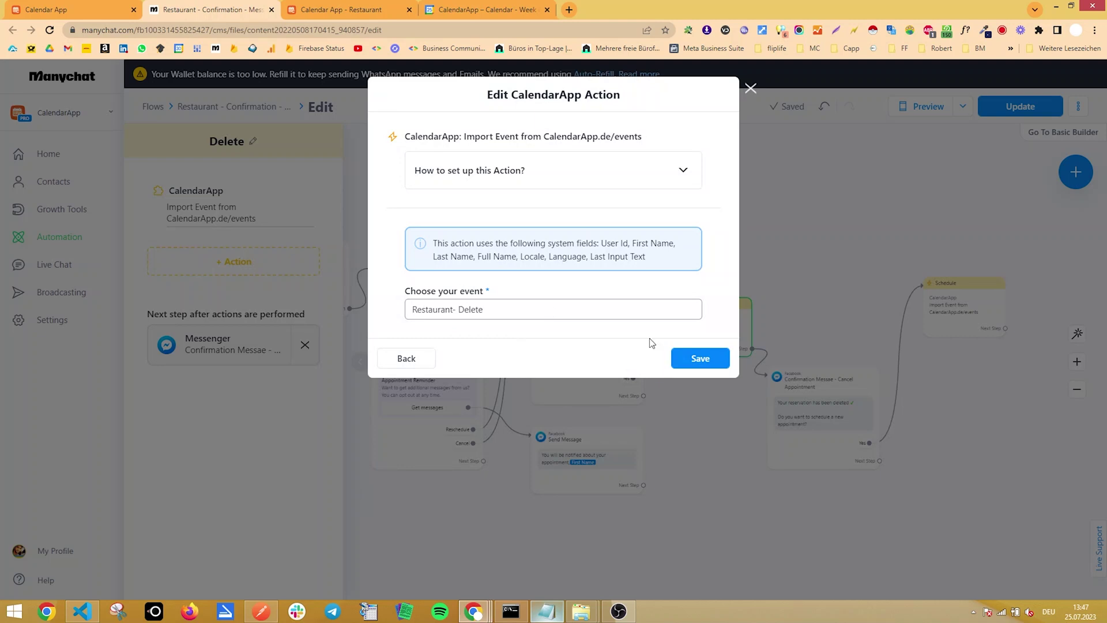
pyautogui.click(700, 358)
pyautogui.click(963, 302)
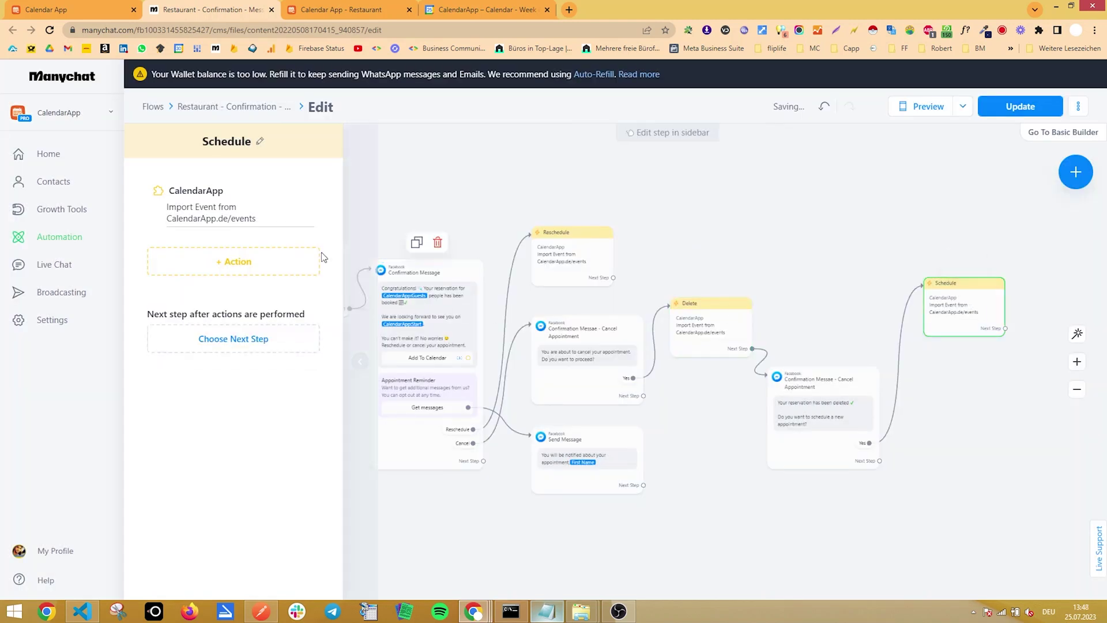
pyautogui.click(259, 228)
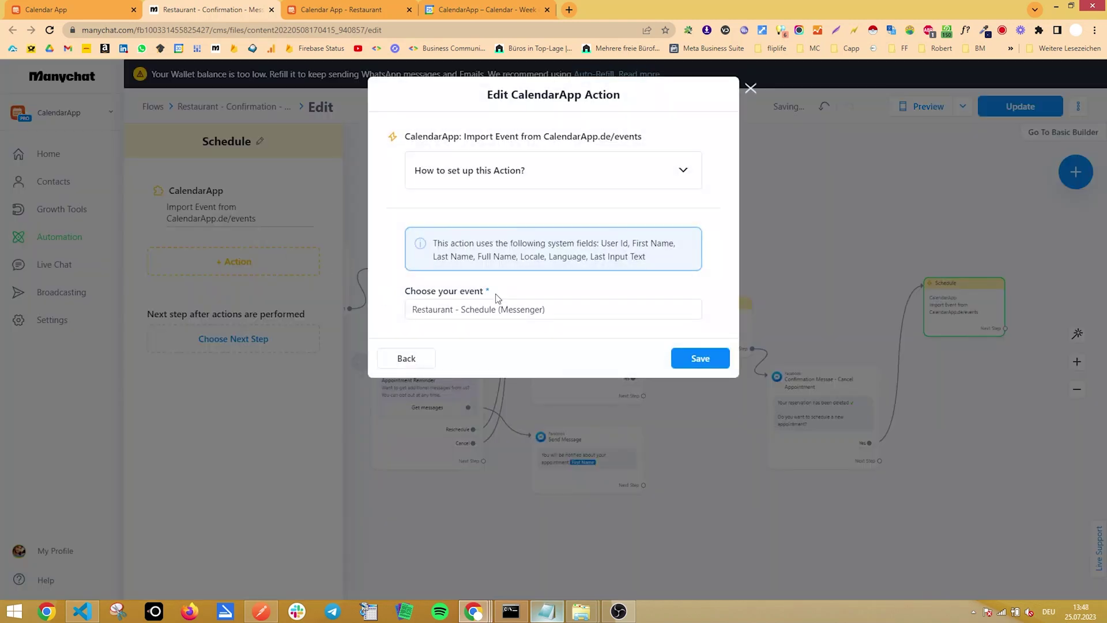
pyautogui.click(700, 358)
# - Copy the restaurant event's Messenger reschedule link for the Send Message #1 Reschedule button
pyautogui.click(786, 305)
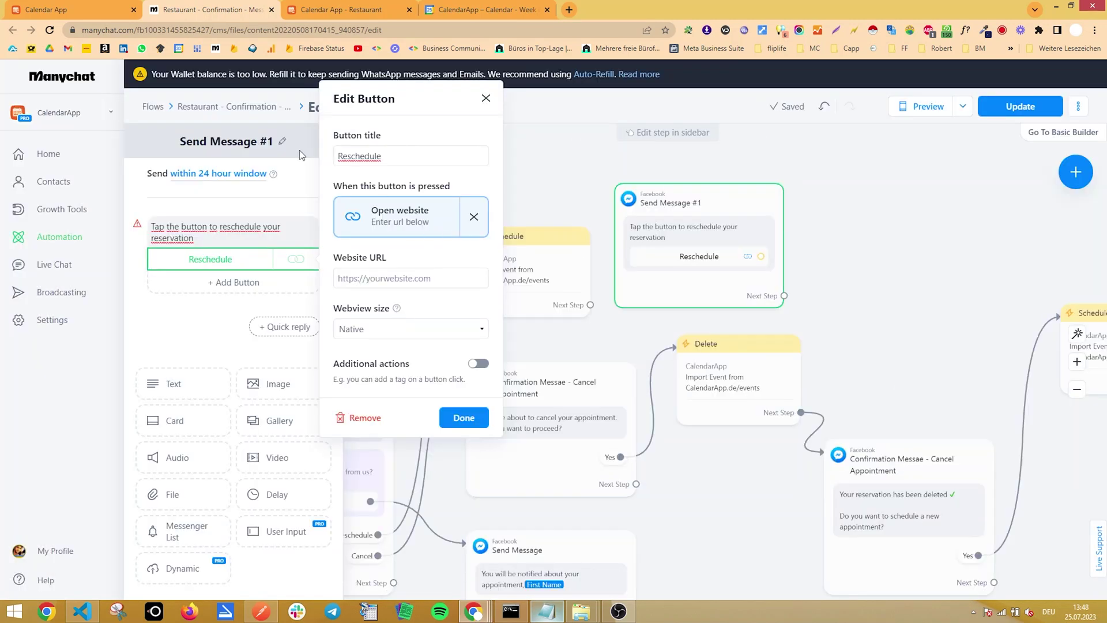
pyautogui.click(92, 11)
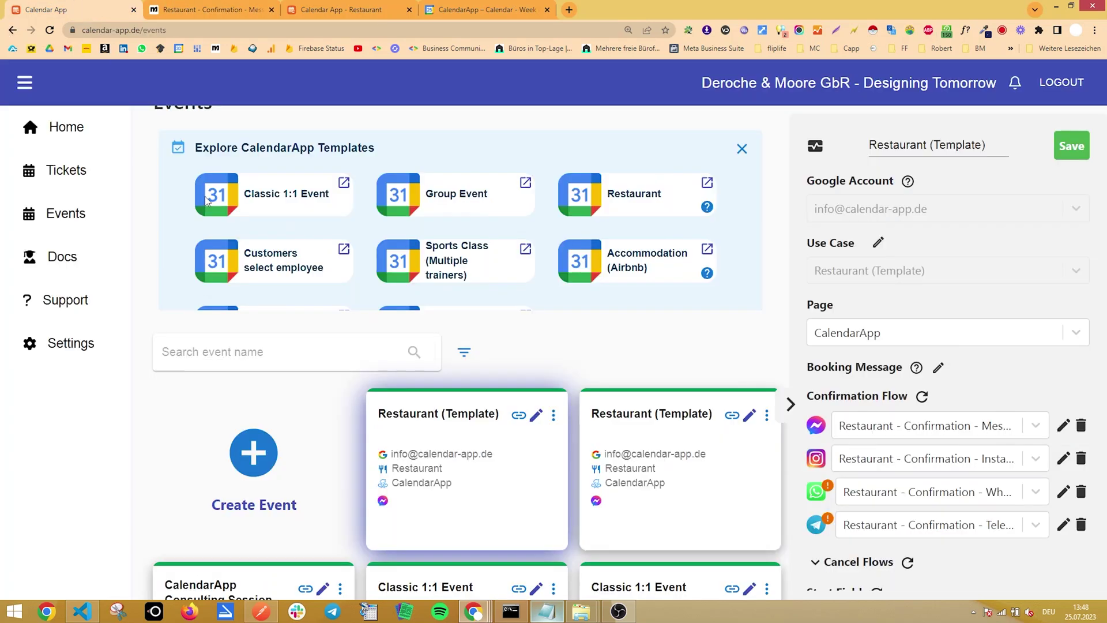
pyautogui.click(519, 421)
pyautogui.click(491, 490)
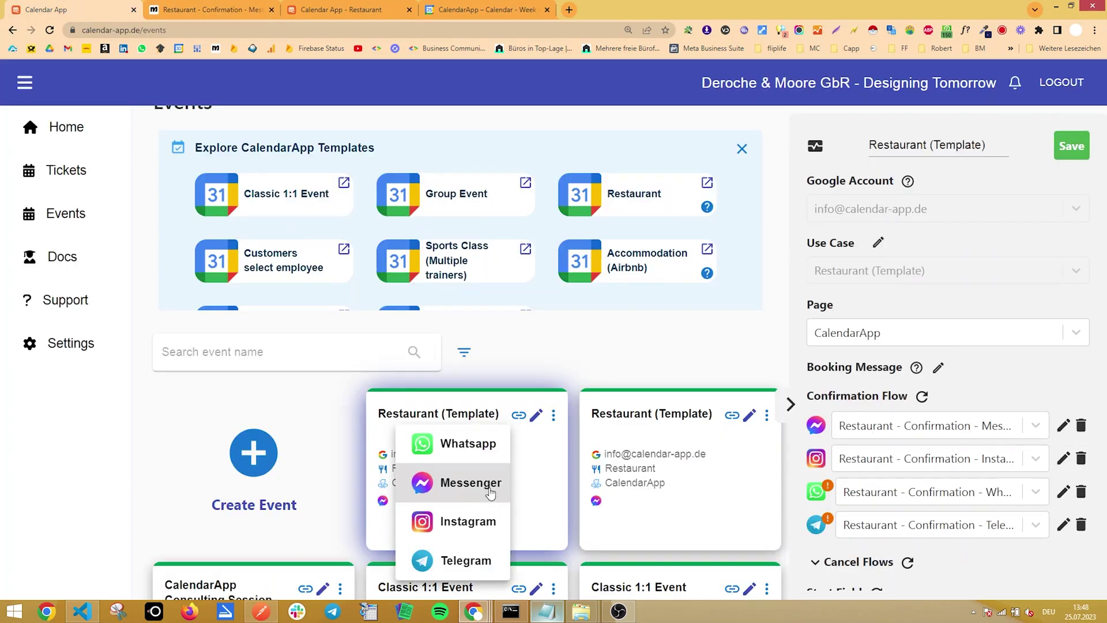
pyautogui.click(491, 490)
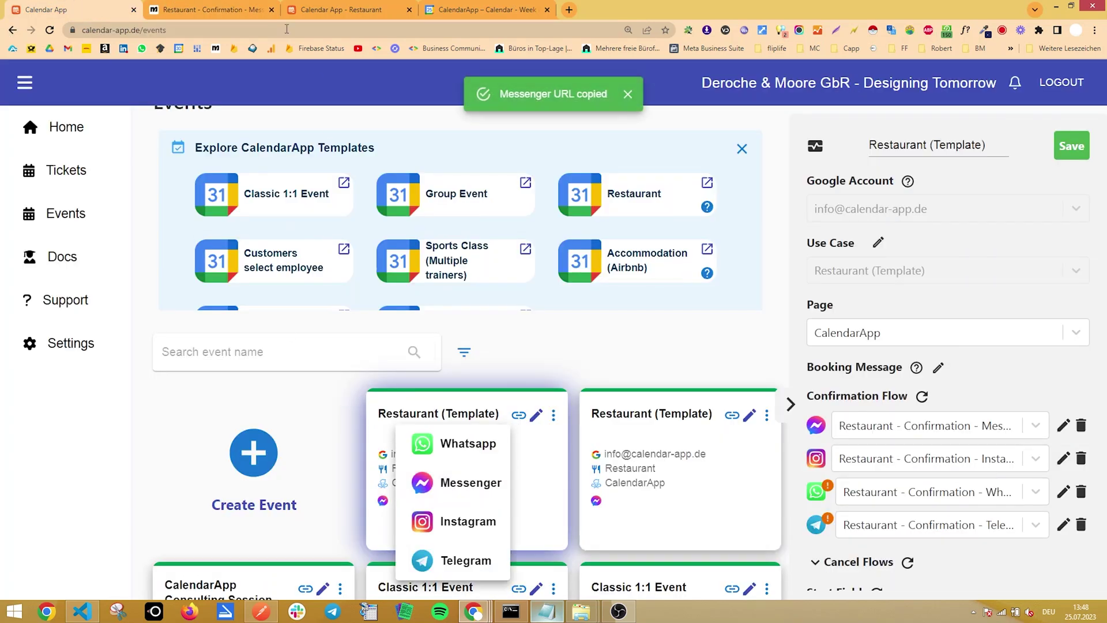
pyautogui.click(245, 9)
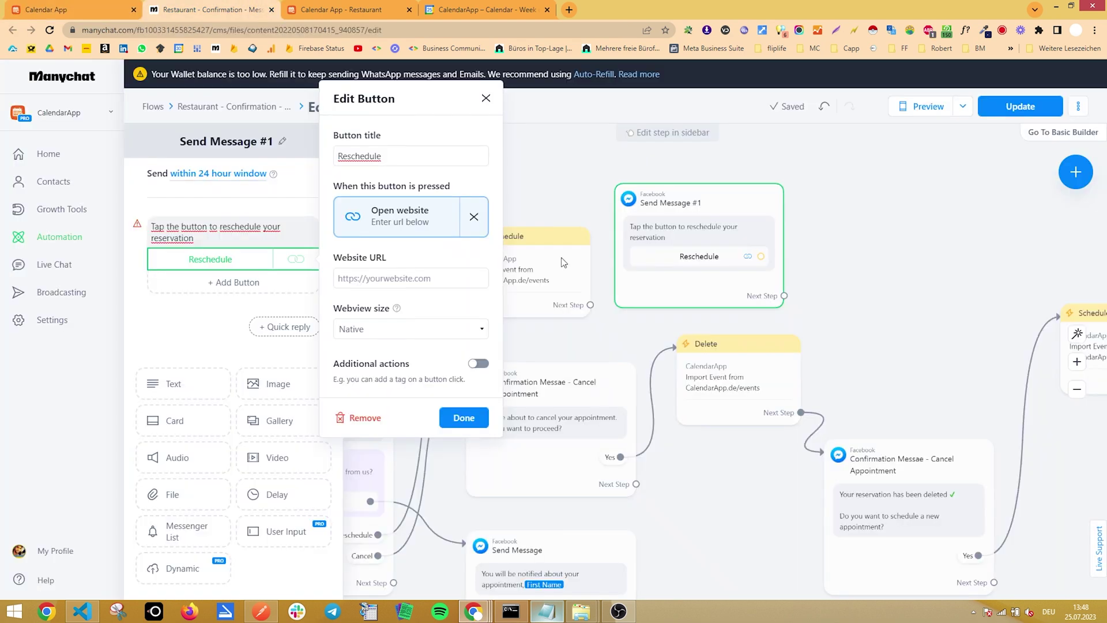
# - Paste the copied reschedule link as the Reschedule button's website URL, confirm it, and return to CalendarApp
pyautogui.click(412, 278)
pyautogui.hotkey('ctrl', 'v')
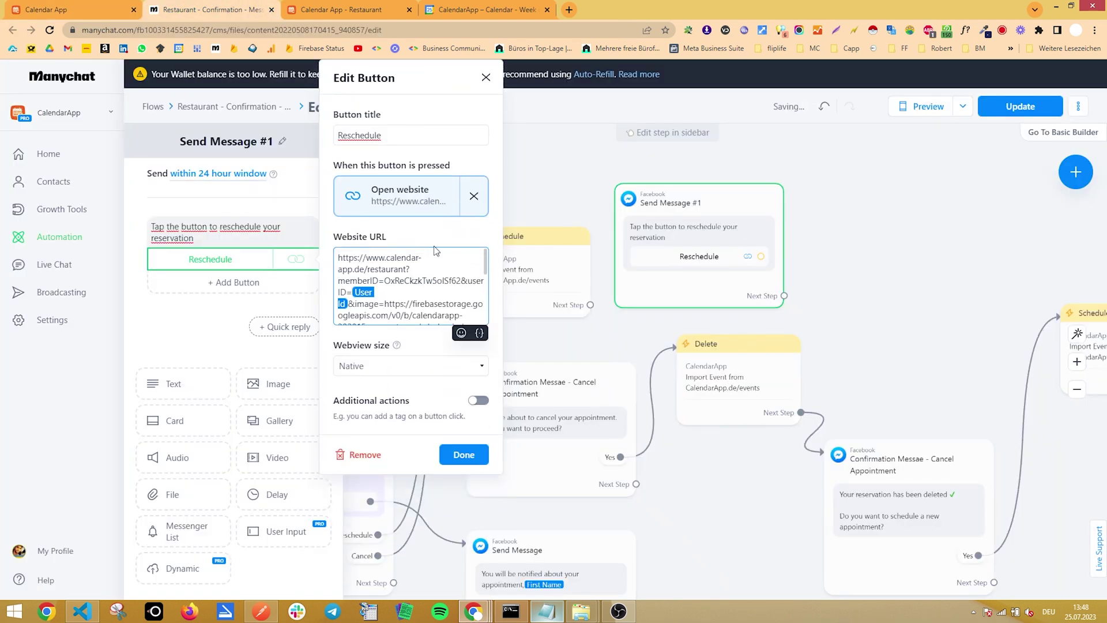
pyautogui.click(464, 455)
pyautogui.click(526, 267)
pyautogui.click(458, 196)
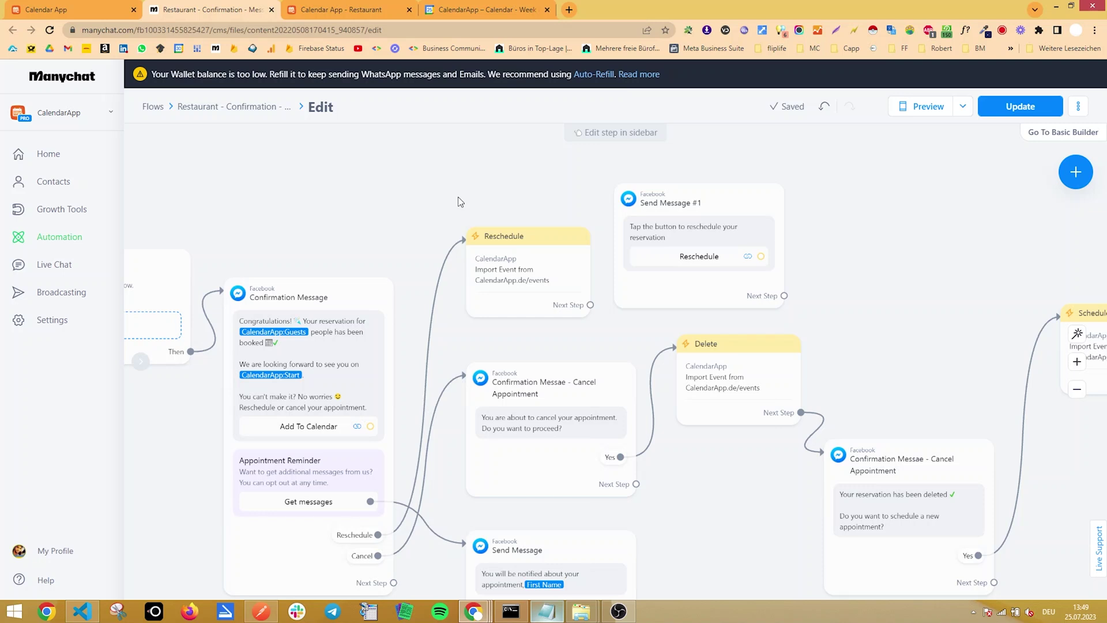
pyautogui.hotkey('ctrl', '1')
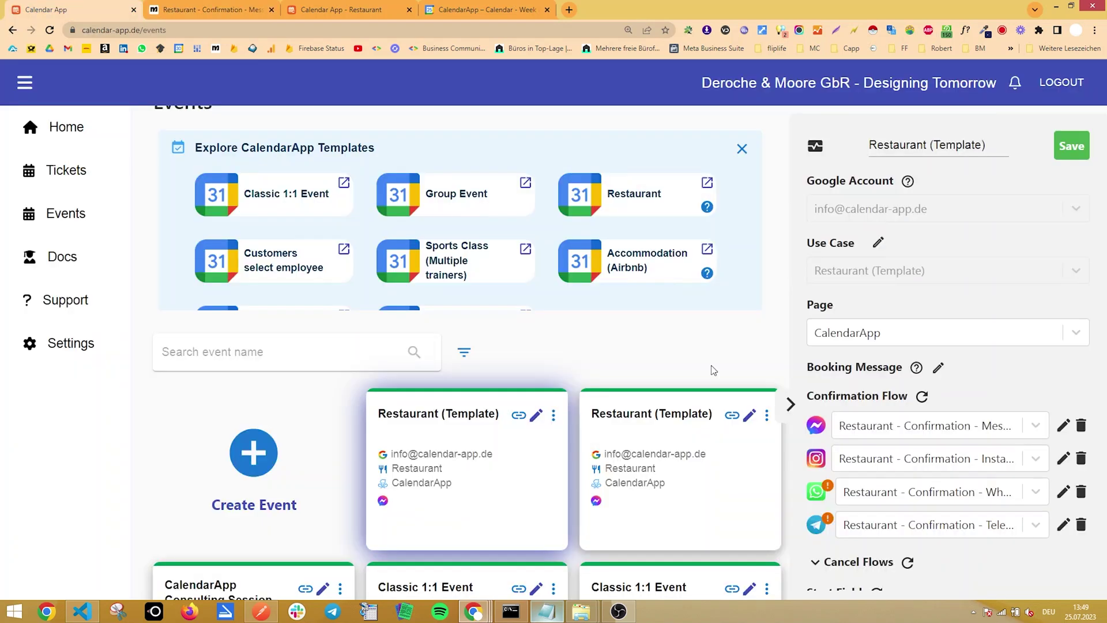
# - Assign the CalendarApp WhatsApp number as primary and the CalendarApp_bot Telegram bot, saving each
pyautogui.click(817, 495)
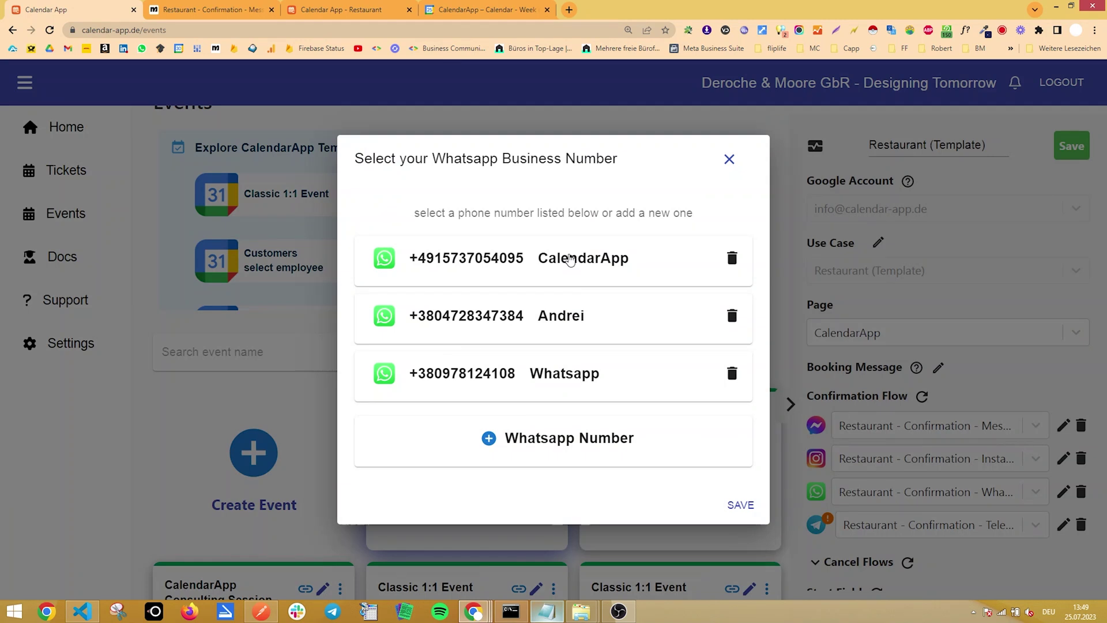
pyautogui.click(570, 259)
pyautogui.click(681, 258)
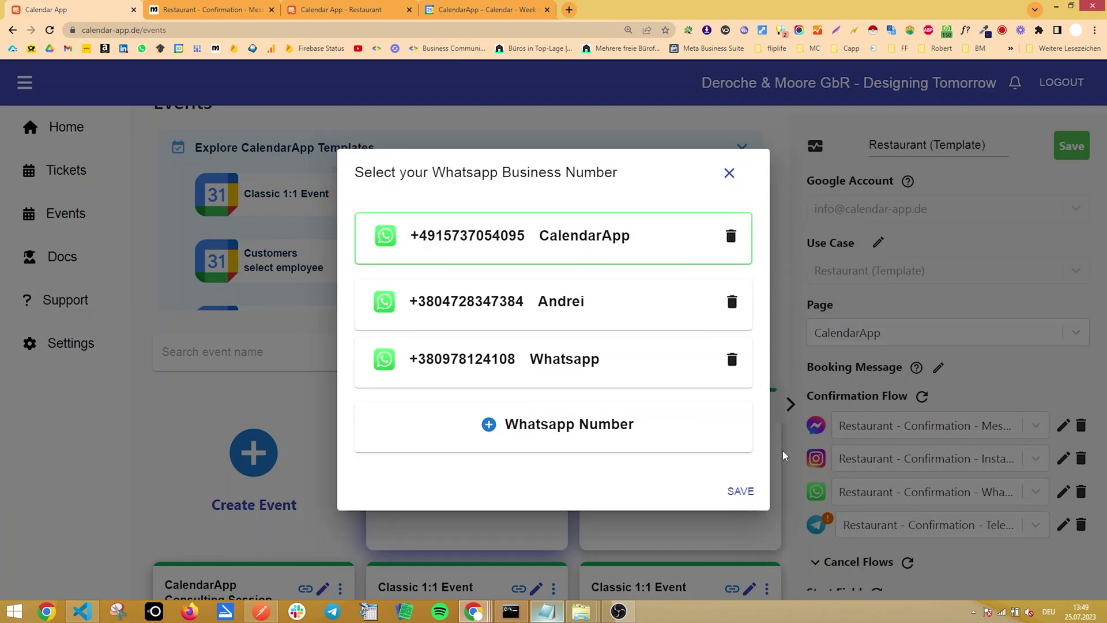
pyautogui.click(740, 490)
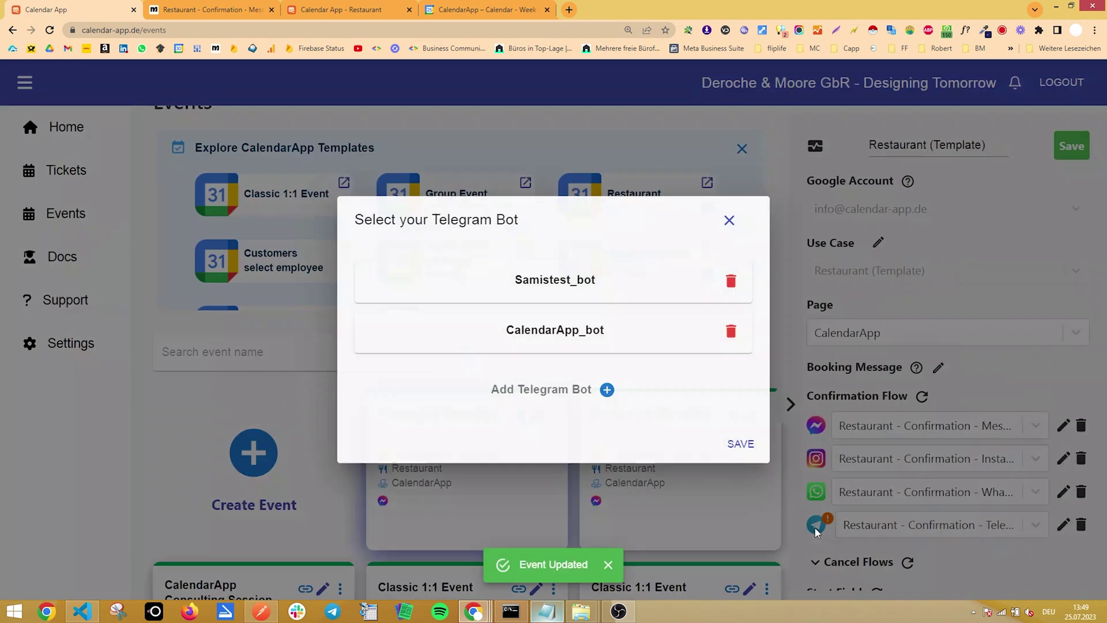
pyautogui.click(555, 330)
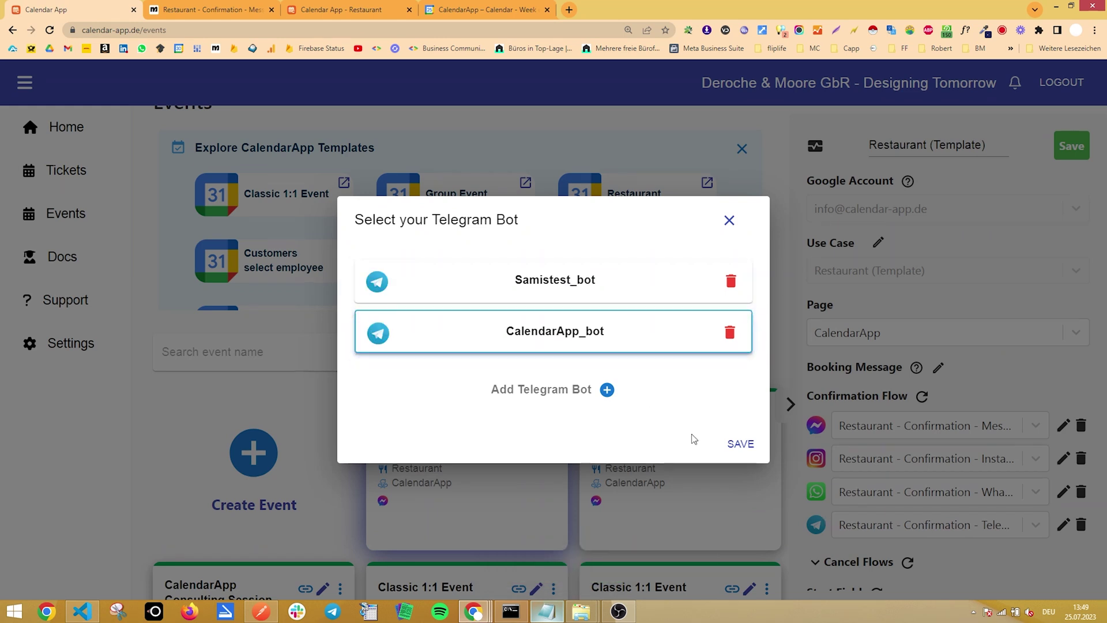
pyautogui.click(738, 454)
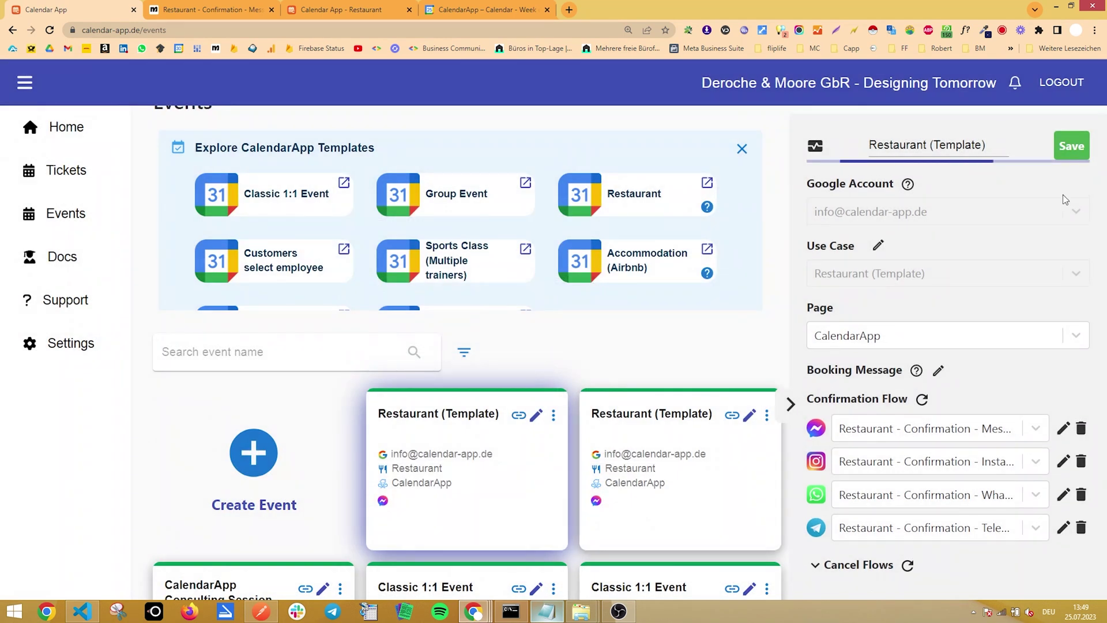
pyautogui.scroll(-5, 992, 288)
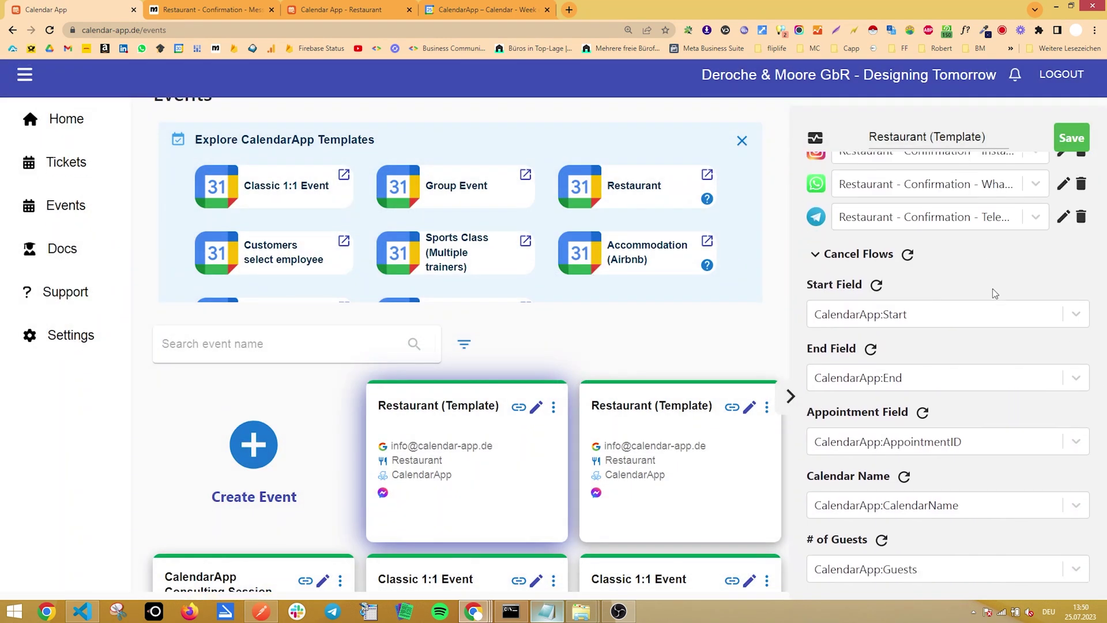